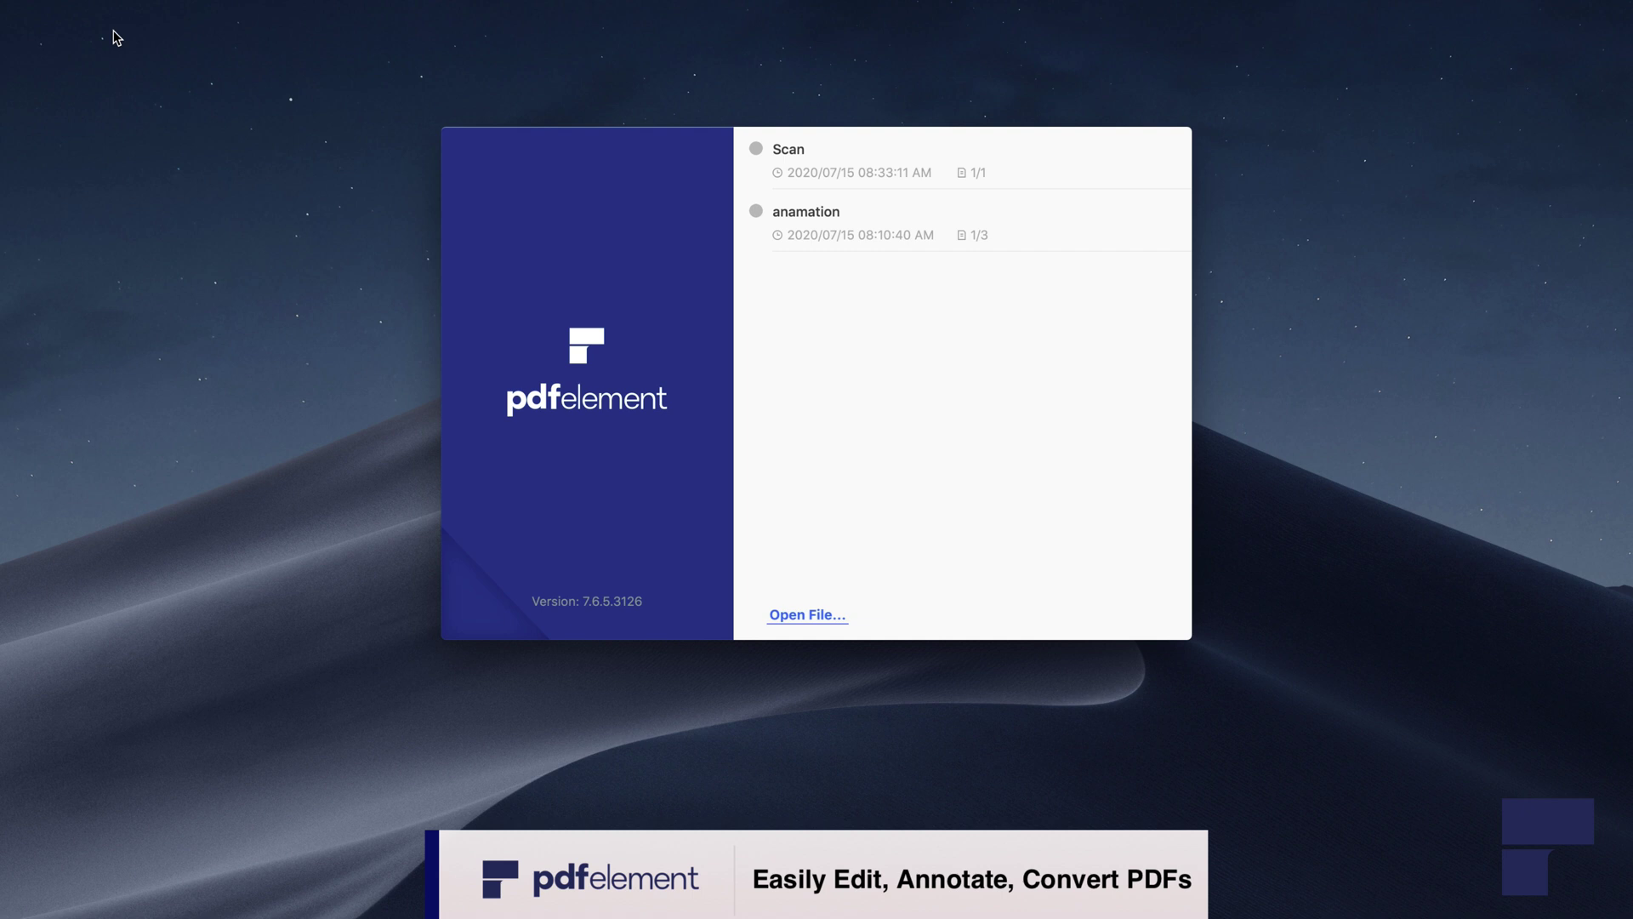
Open the anamation.pdf document from the recent files list.
click(808, 226)
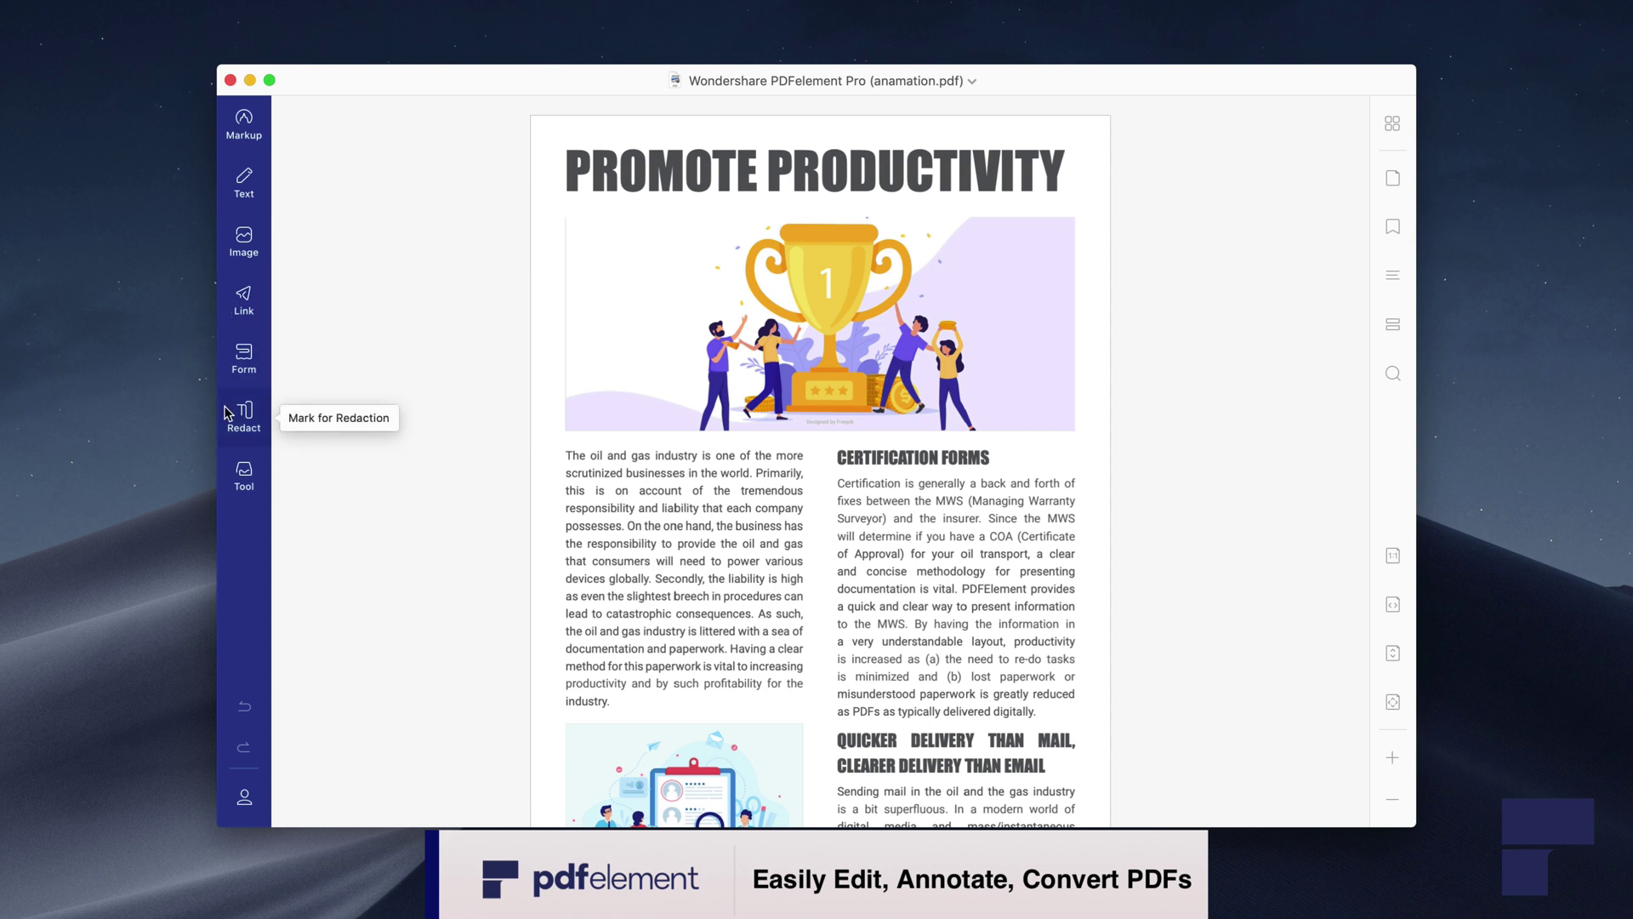
click(234, 479)
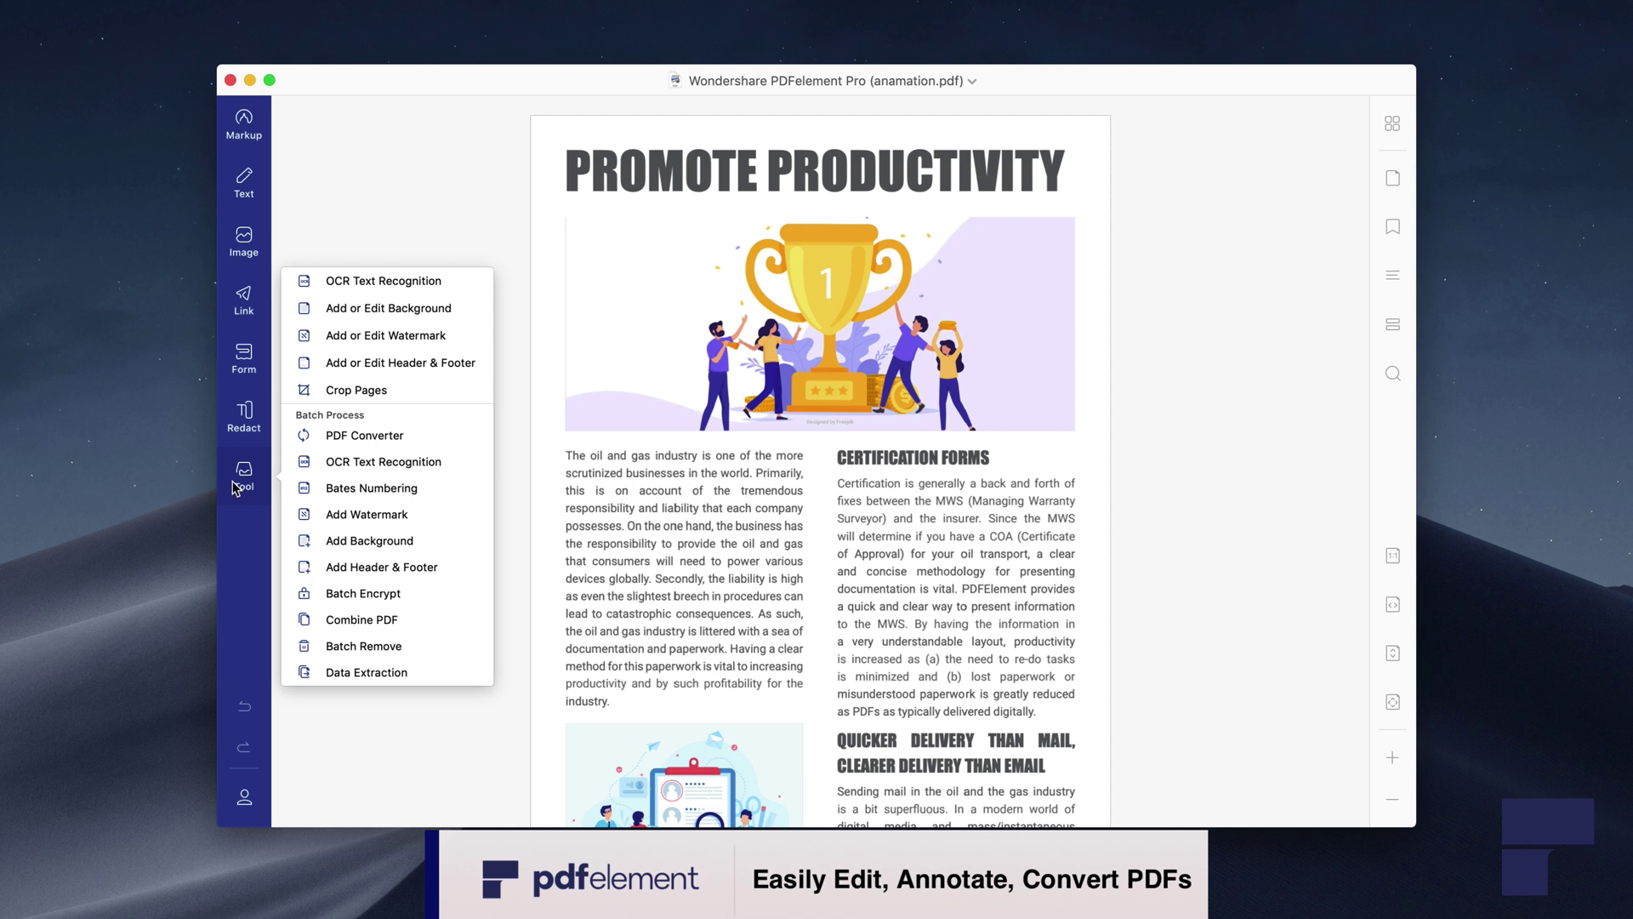
click(226, 564)
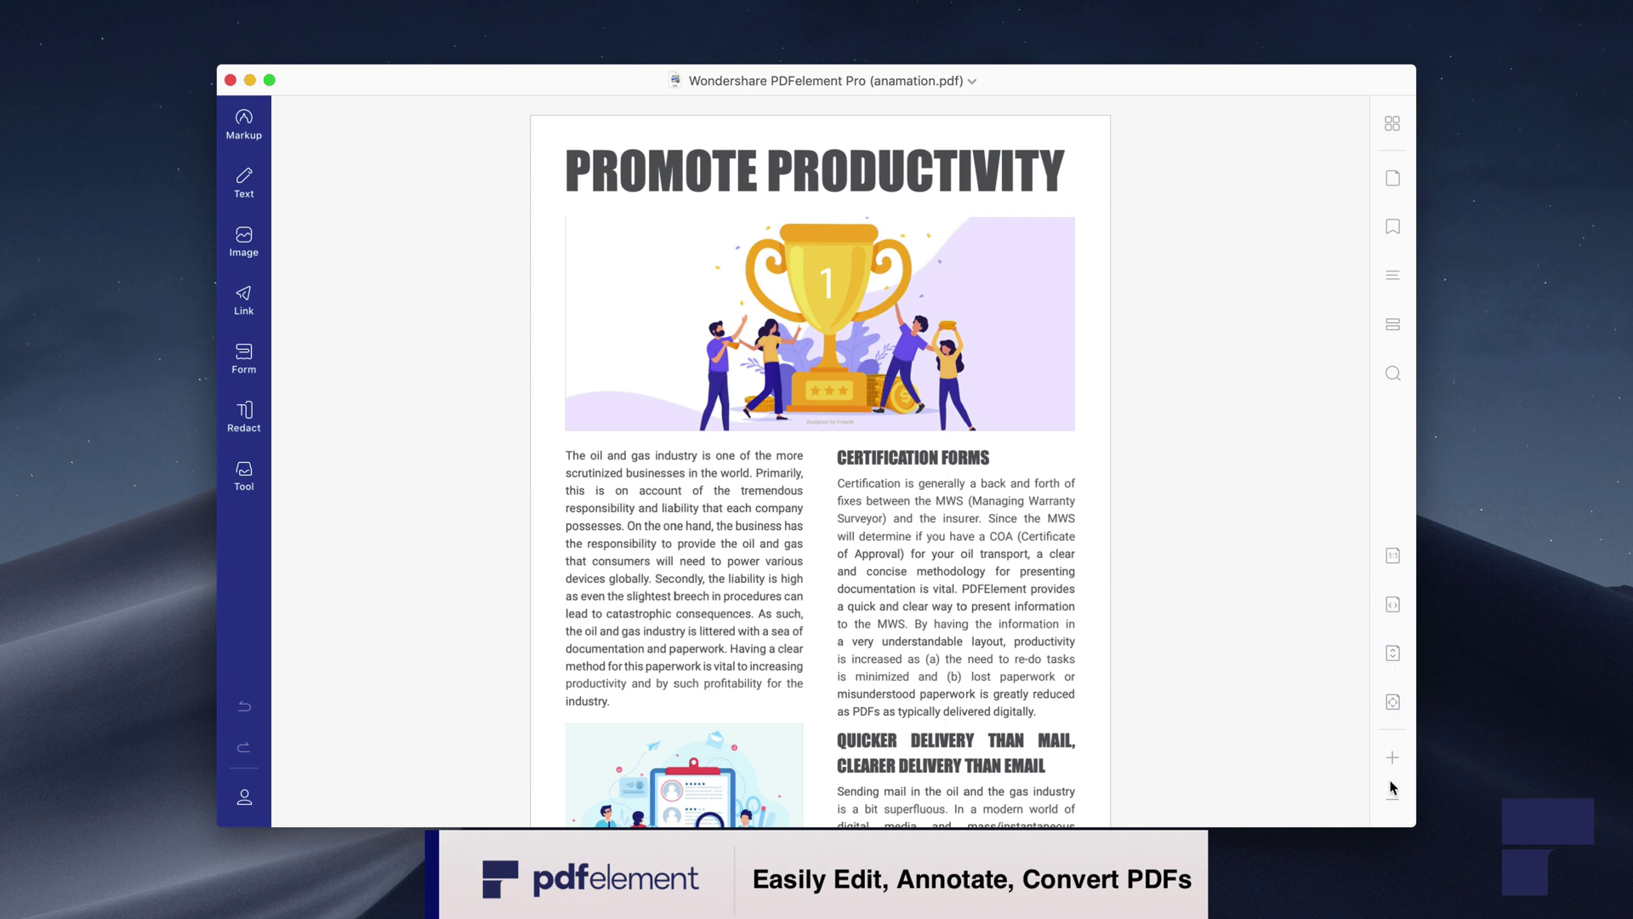
Highlight the words 'gas industry' on the page.
click(237, 124)
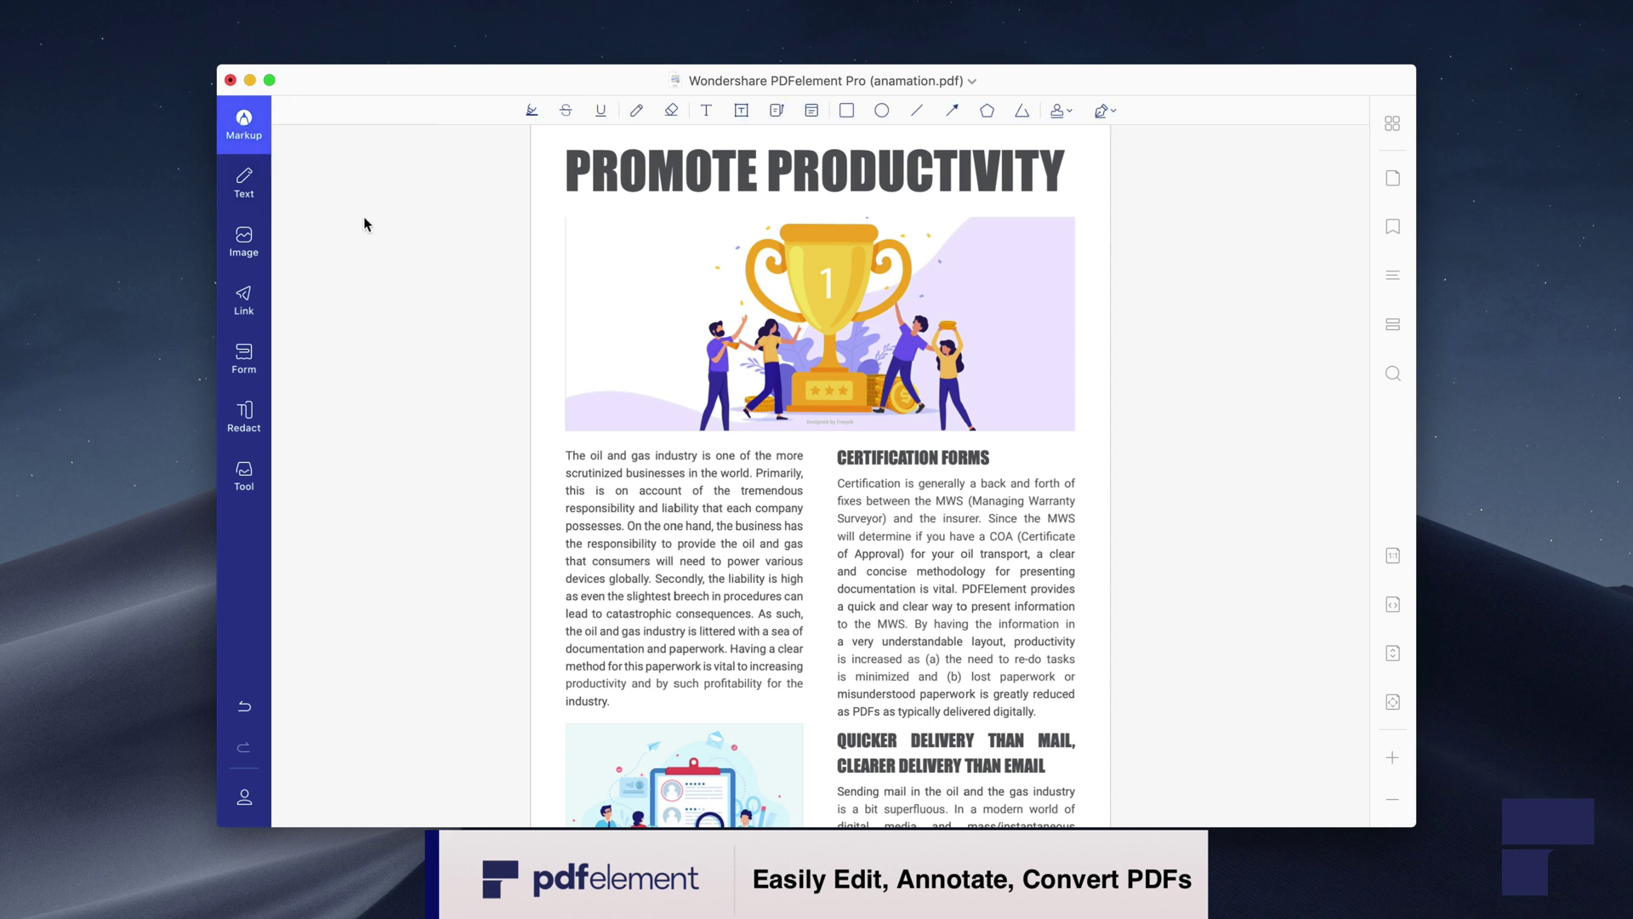
click(531, 110)
drag(631, 455, 698, 456)
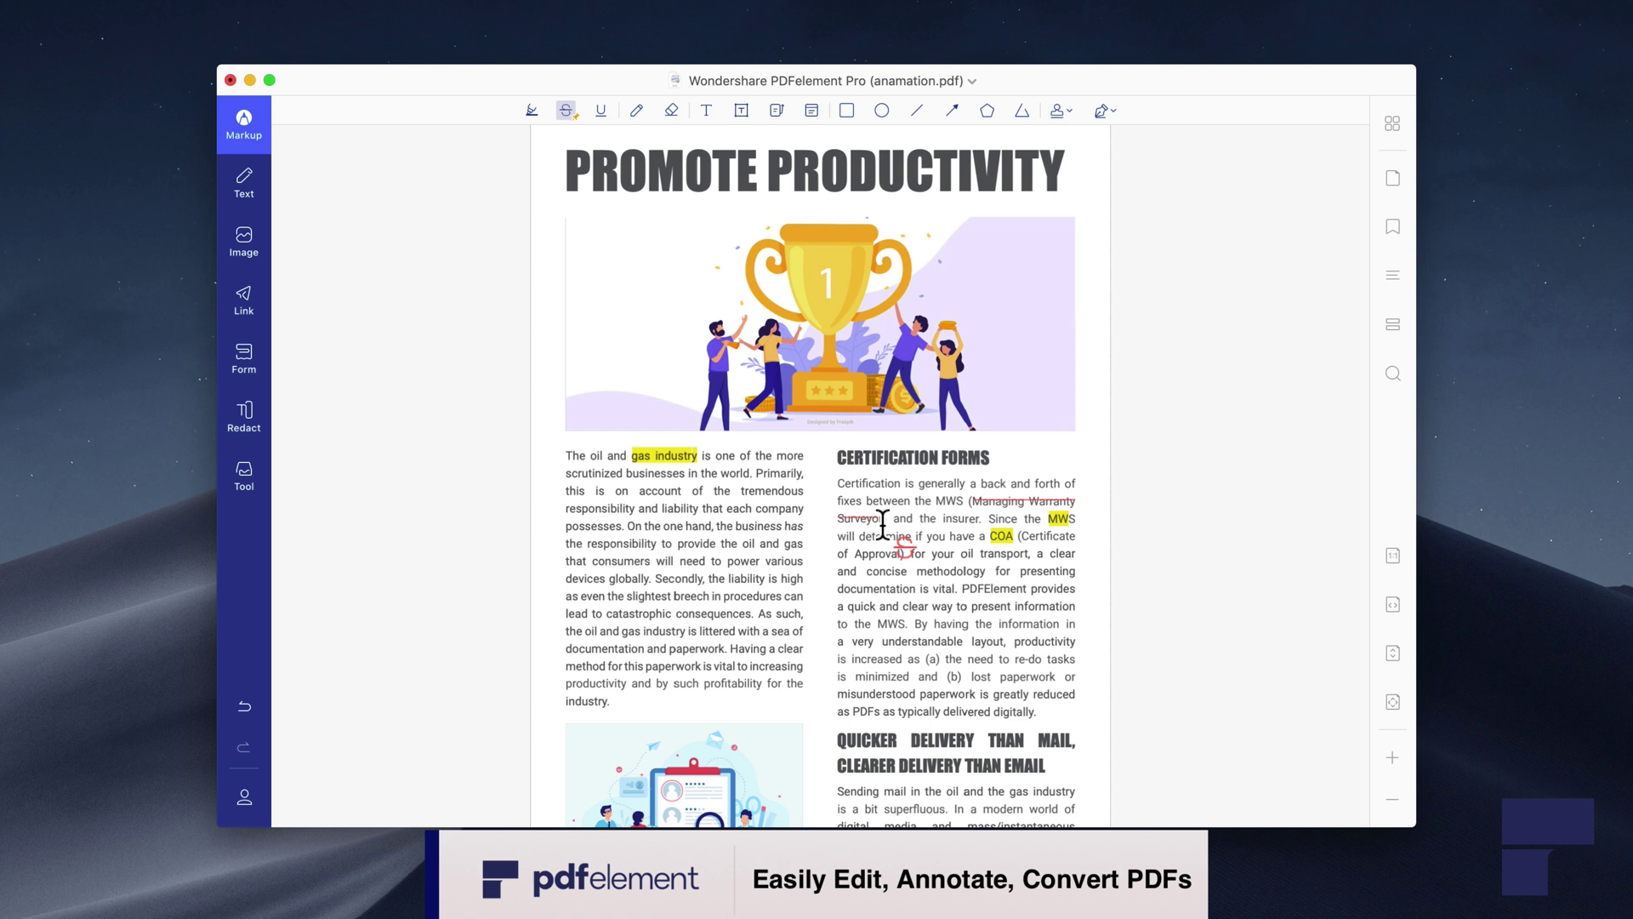
Add a sticky note beside the left paragraph and a callout box near the trophy image.
click(808, 116)
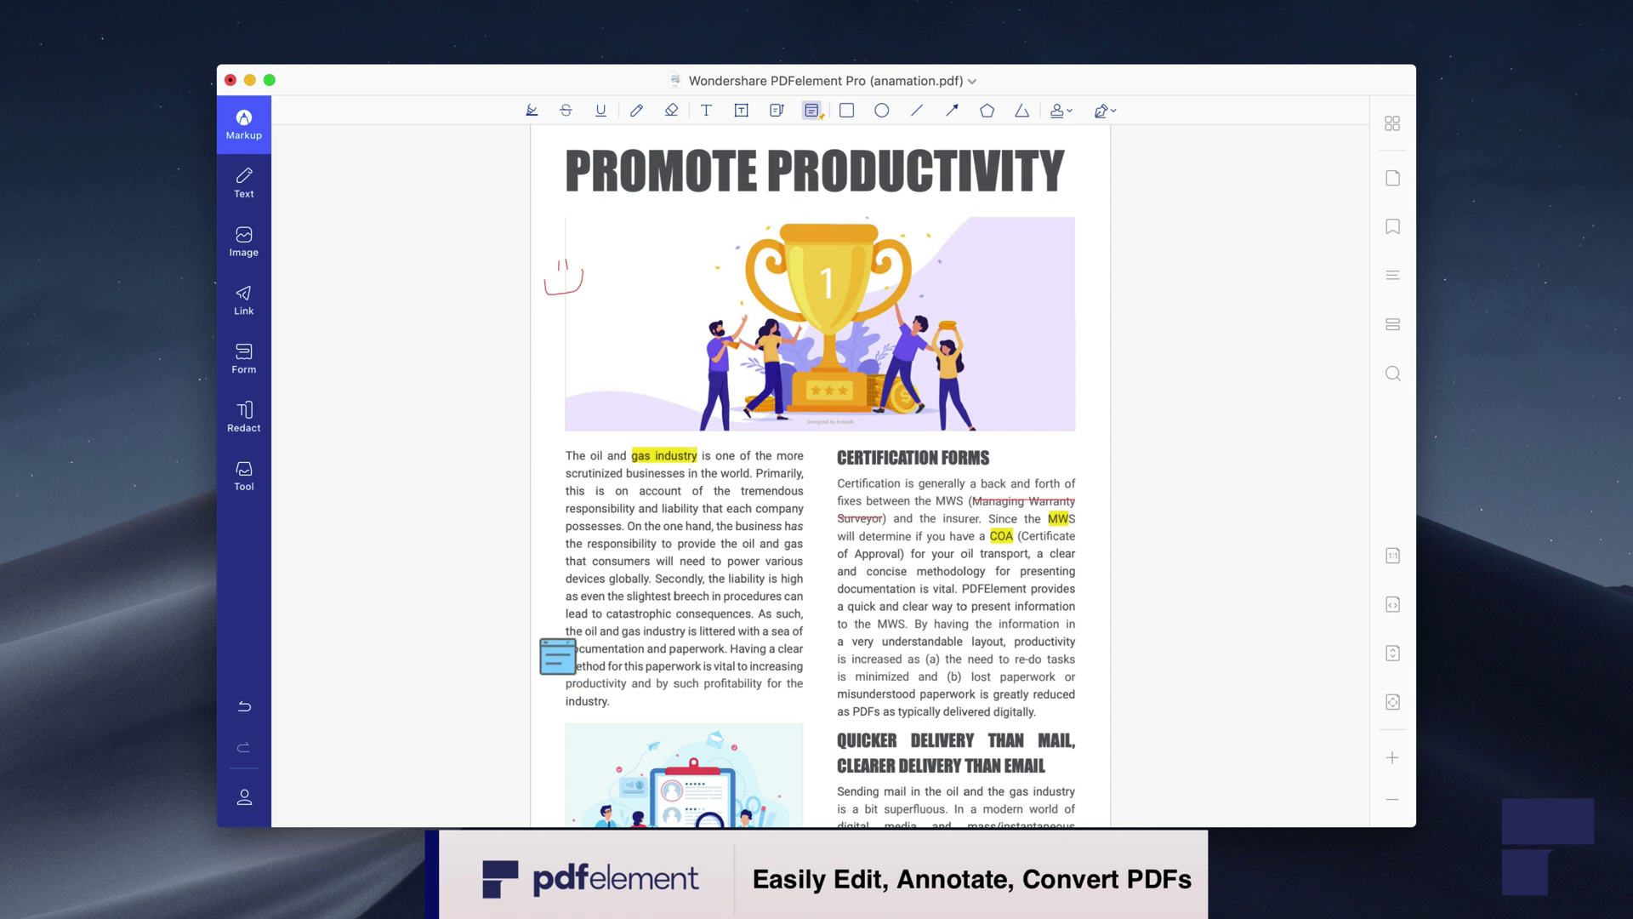
click(558, 656)
text(Make su)
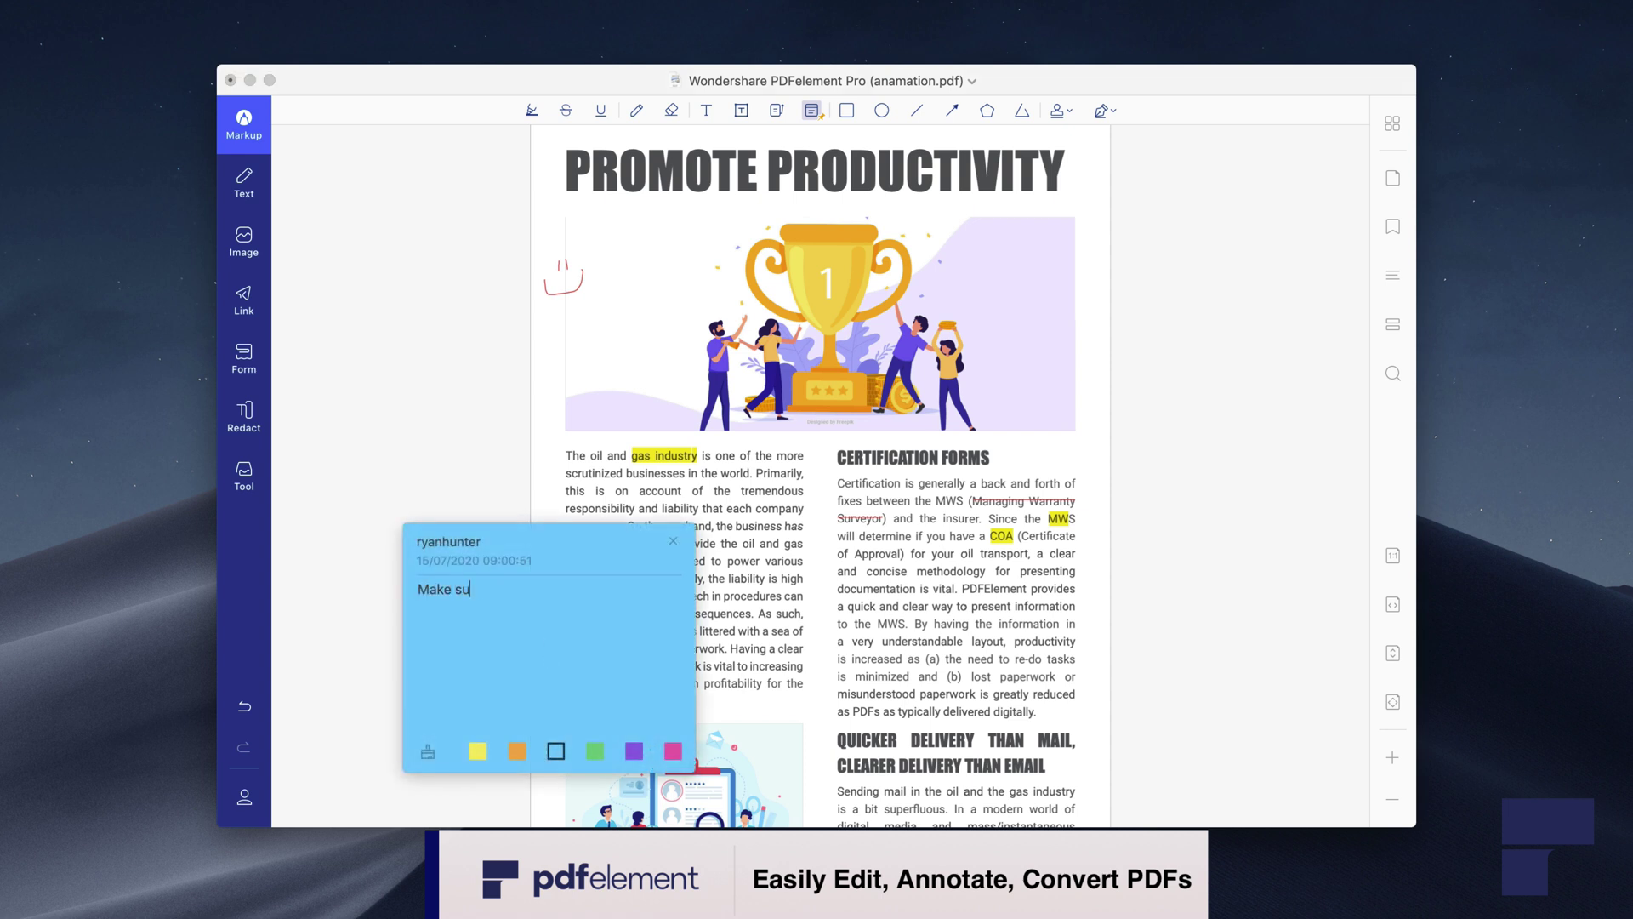
text(re to verify this info!)
click(674, 541)
drag(1031, 379, 928, 439)
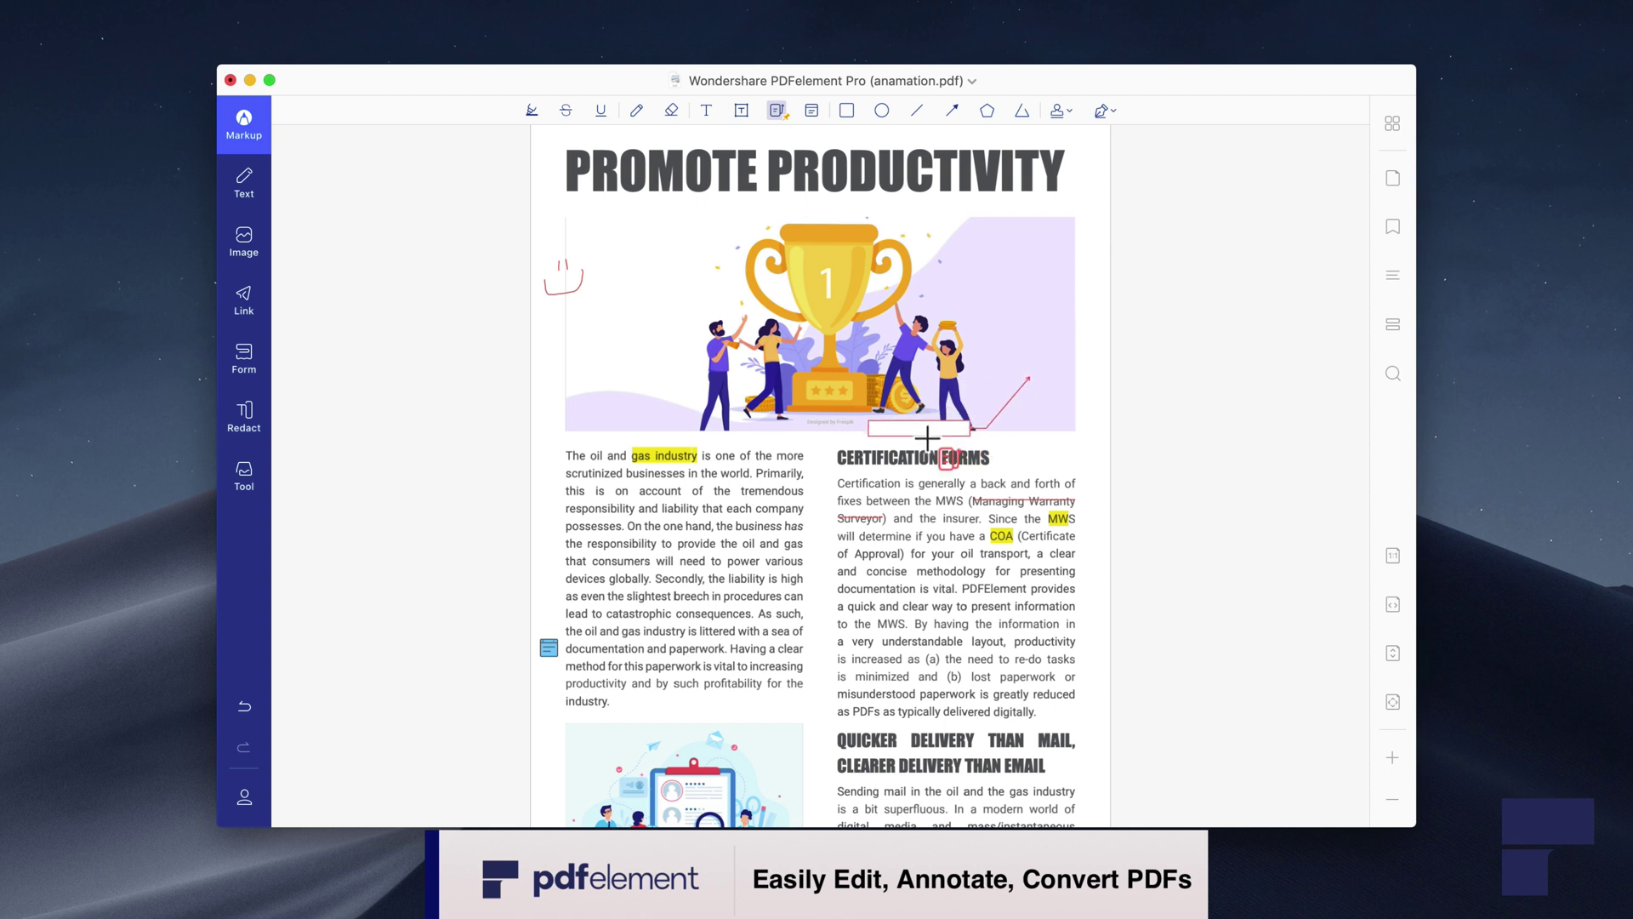
Choose the green INITIAL HERE stamp from the stamps list.
click(1060, 112)
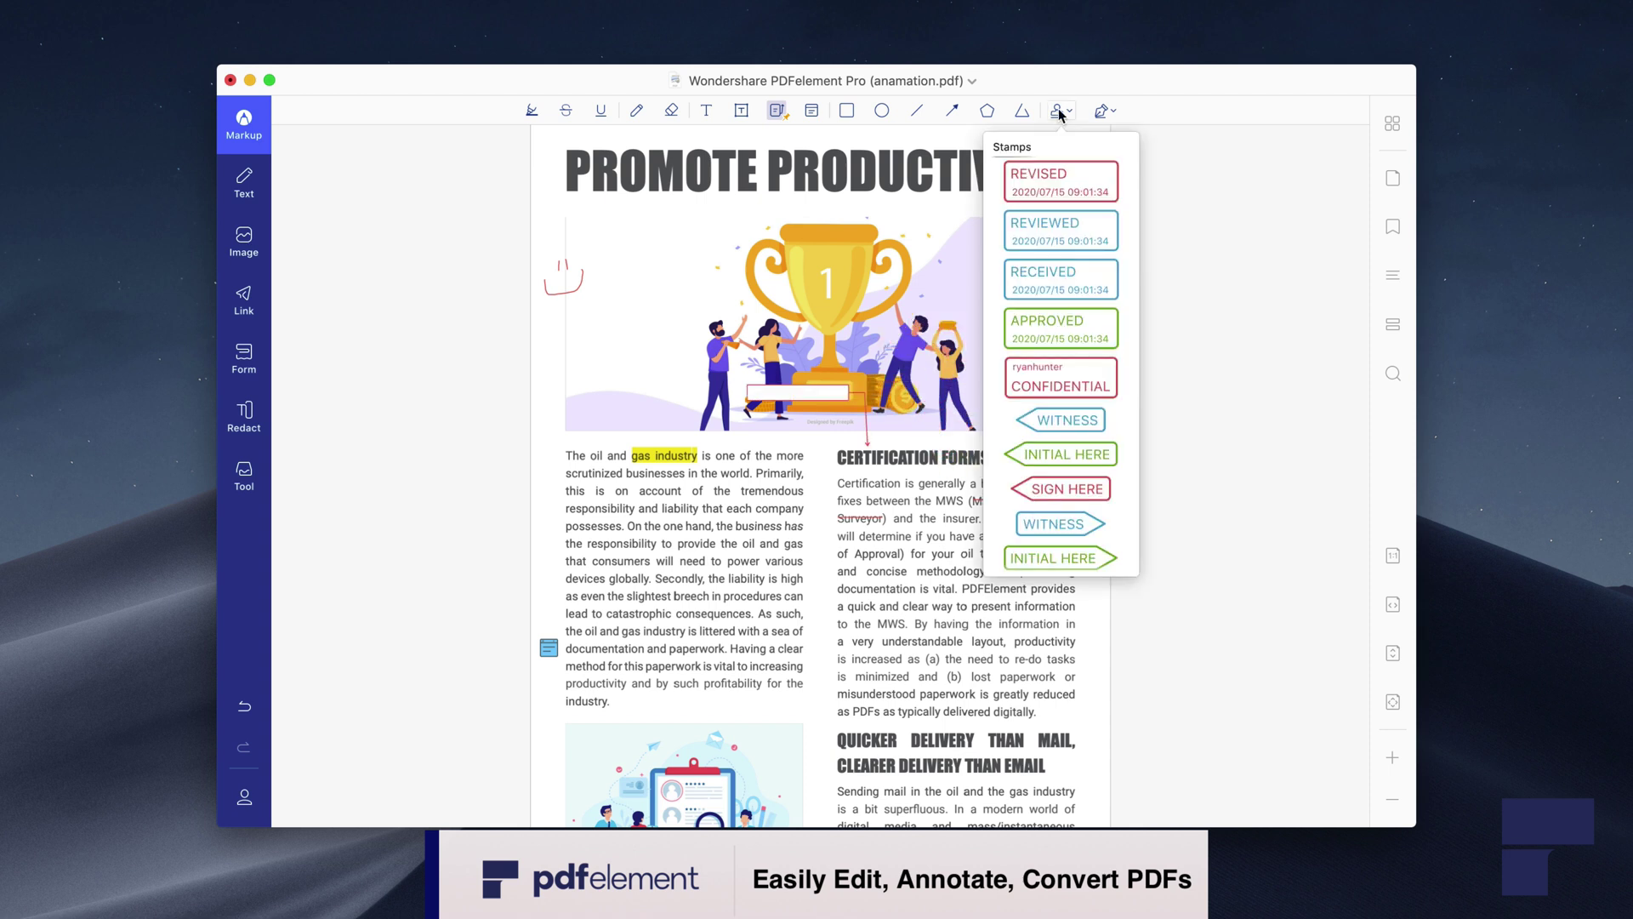
click(1060, 455)
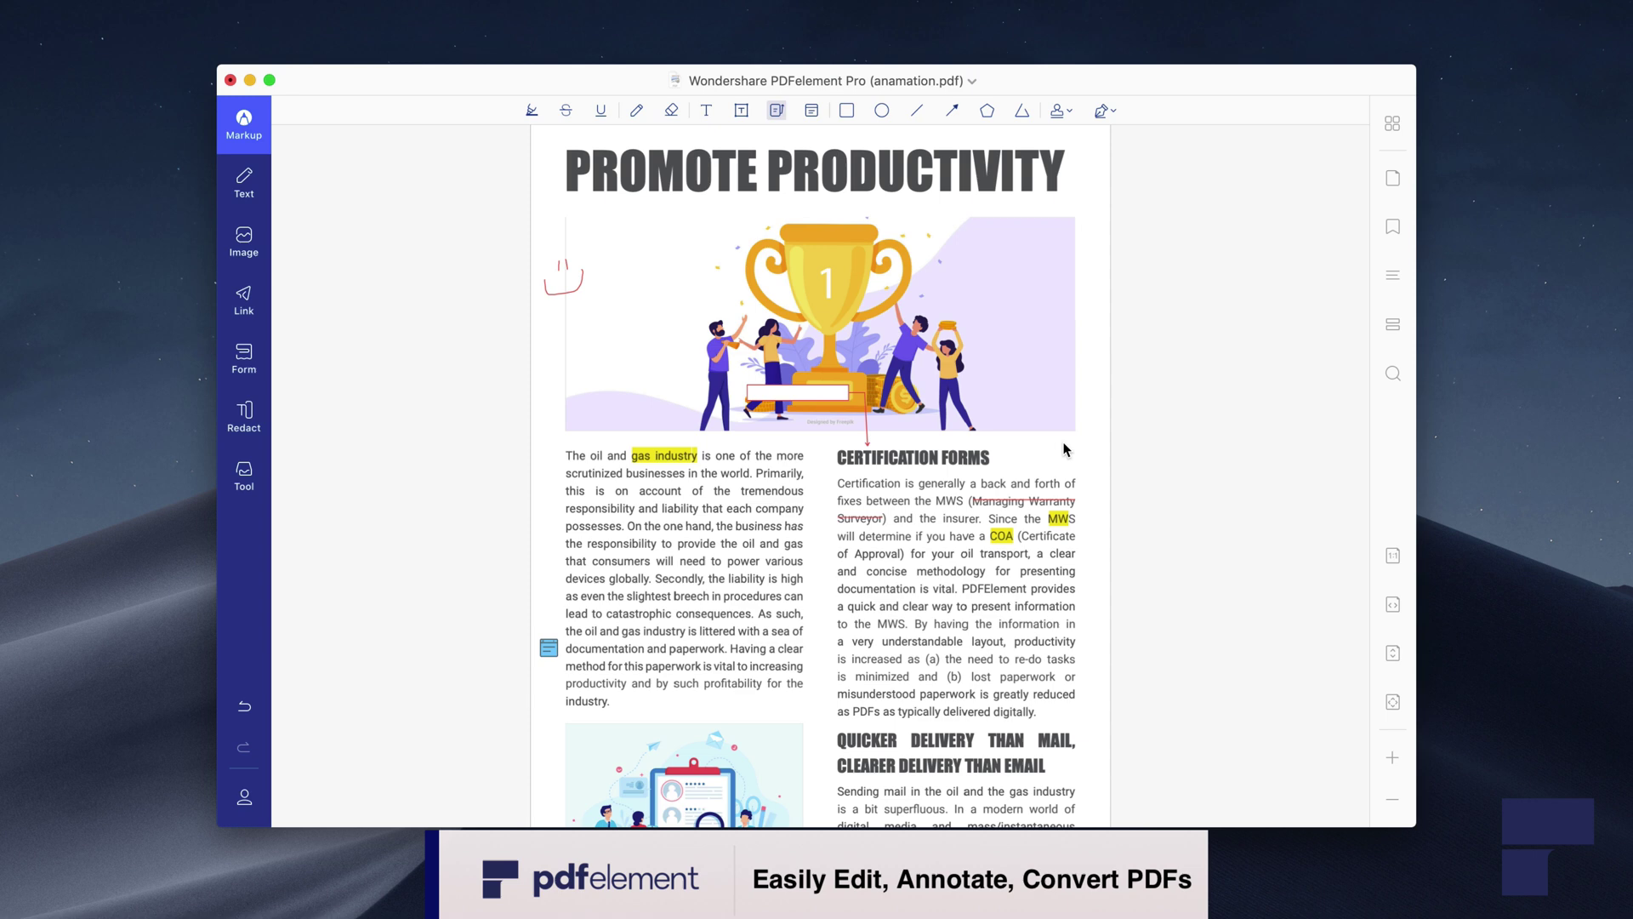
Place the INITIAL HERE stamp by Certification Forms and select the word 'Secondly' for editing.
mouse_move(639, 456)
mouse_down()
mouse_move(758, 446)
mouse_move(667, 485)
mouse_move(875, 446)
mouse_move(947, 498)
mouse_up()
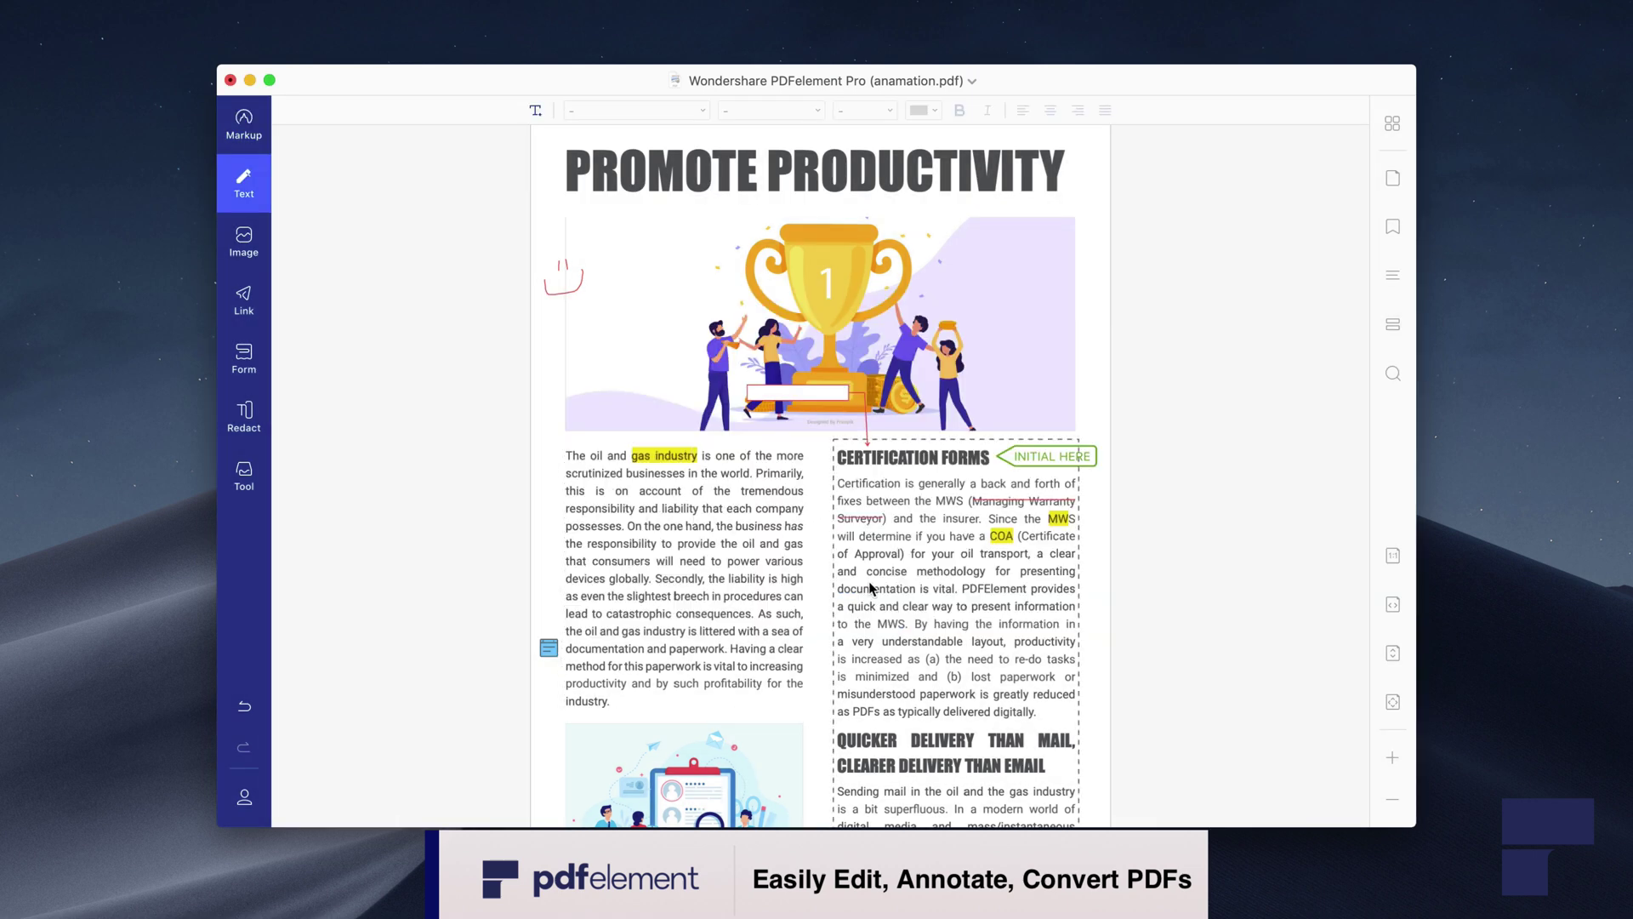
click(666, 580)
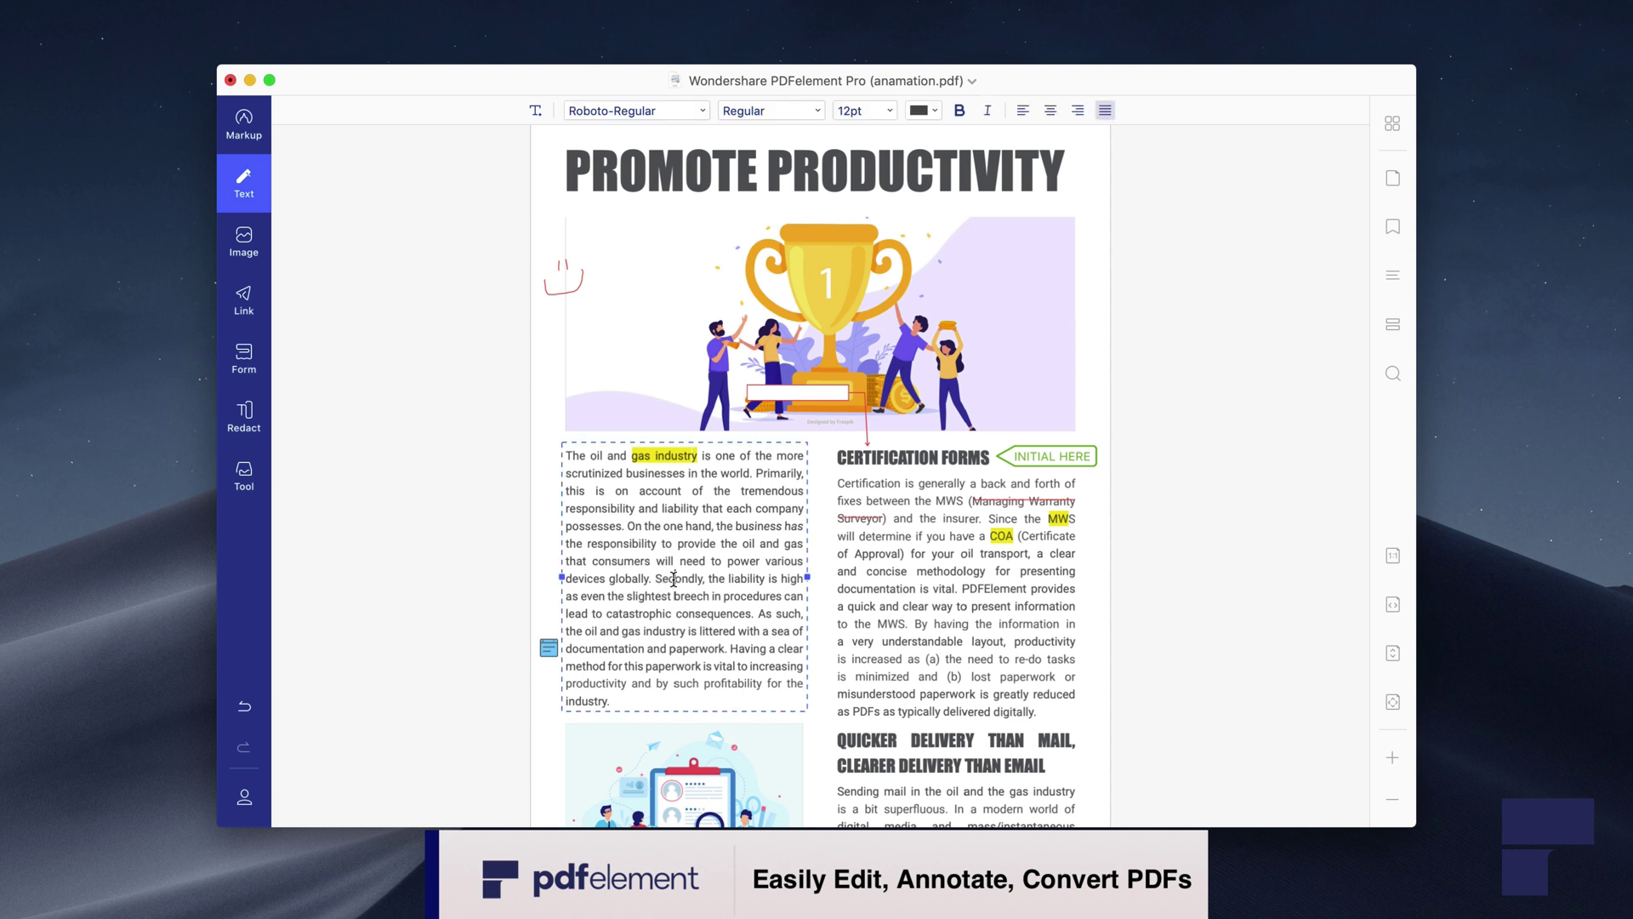
double_click(676, 580)
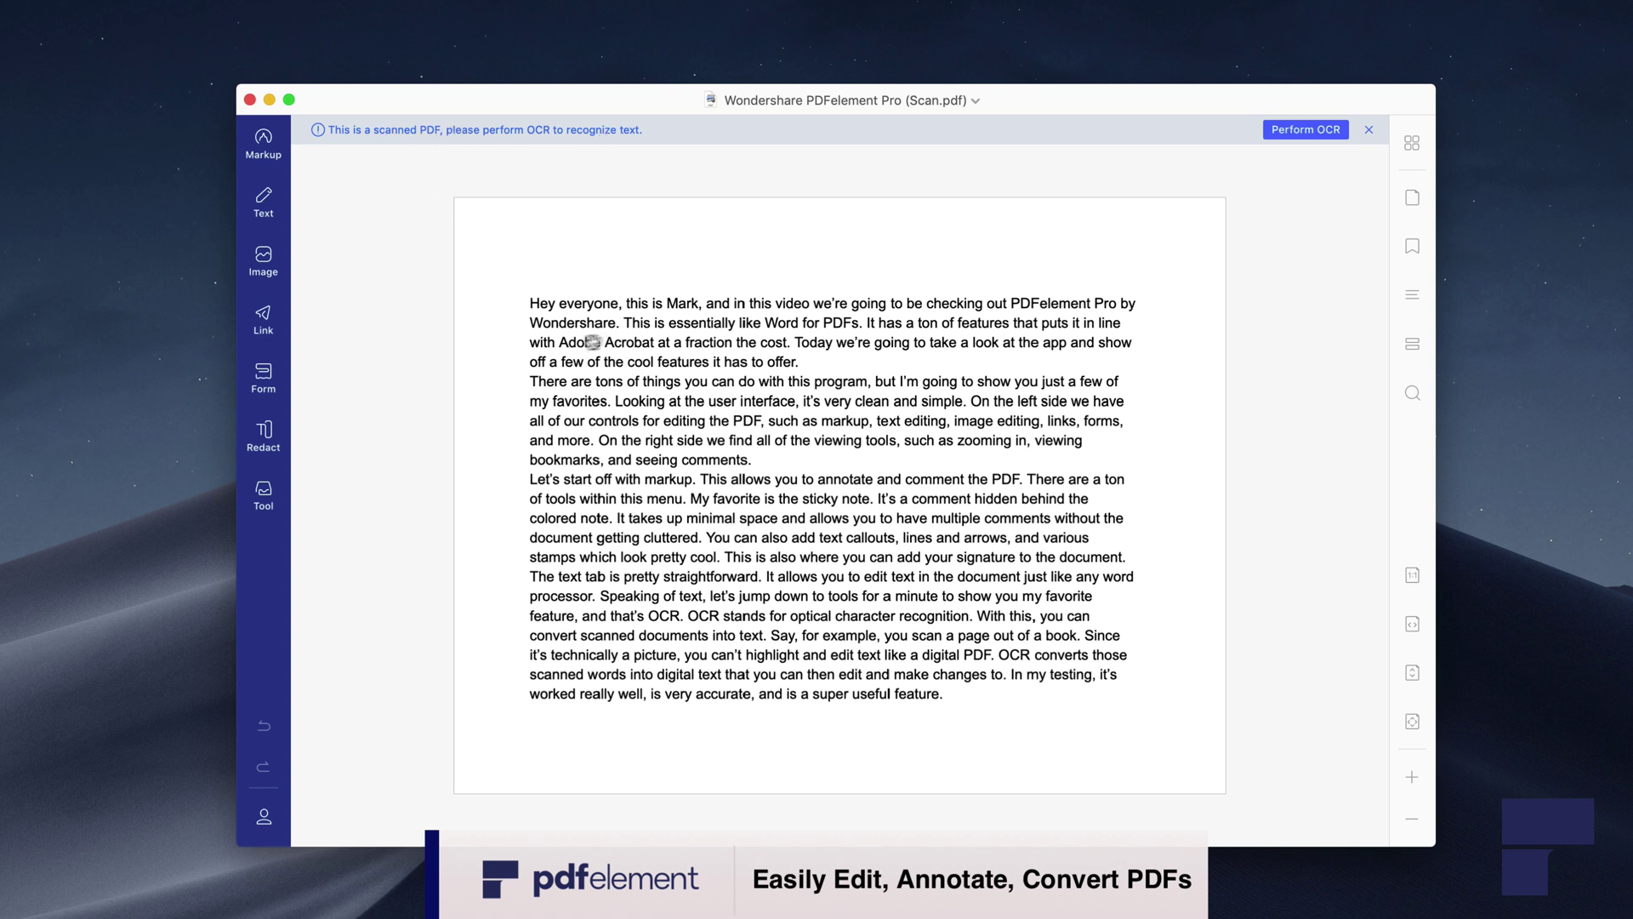
Run OCR text recognition on the scanned page and open the recognised version.
click(263, 202)
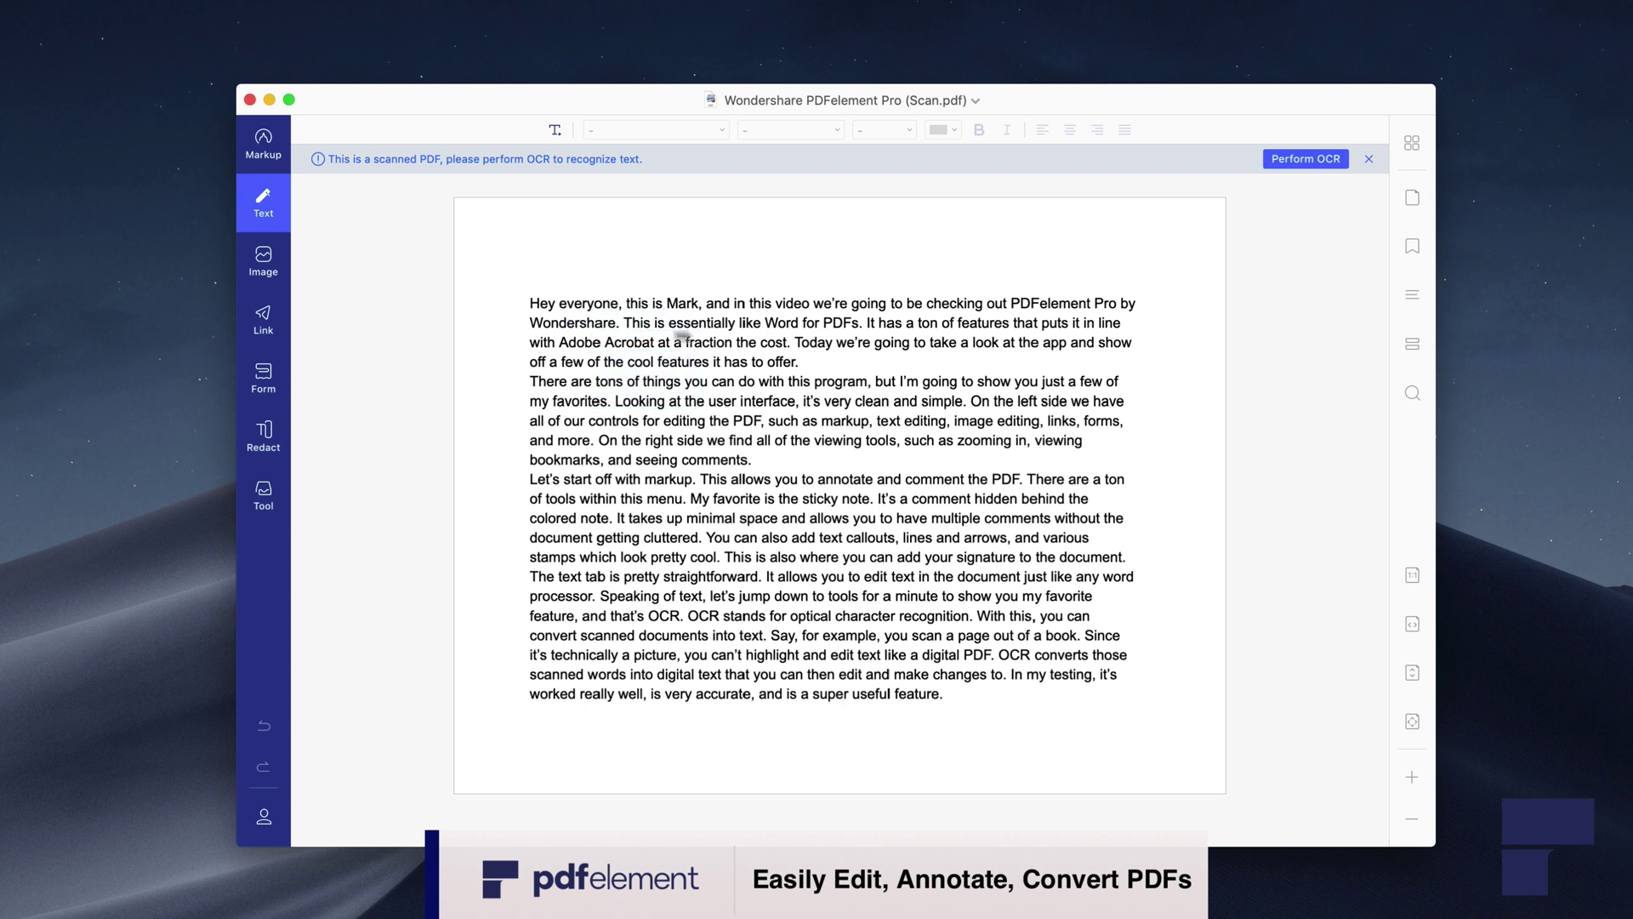
mouse_move(650, 331)
mouse_down()
mouse_move(770, 464)
mouse_move(761, 417)
mouse_up()
click(276, 485)
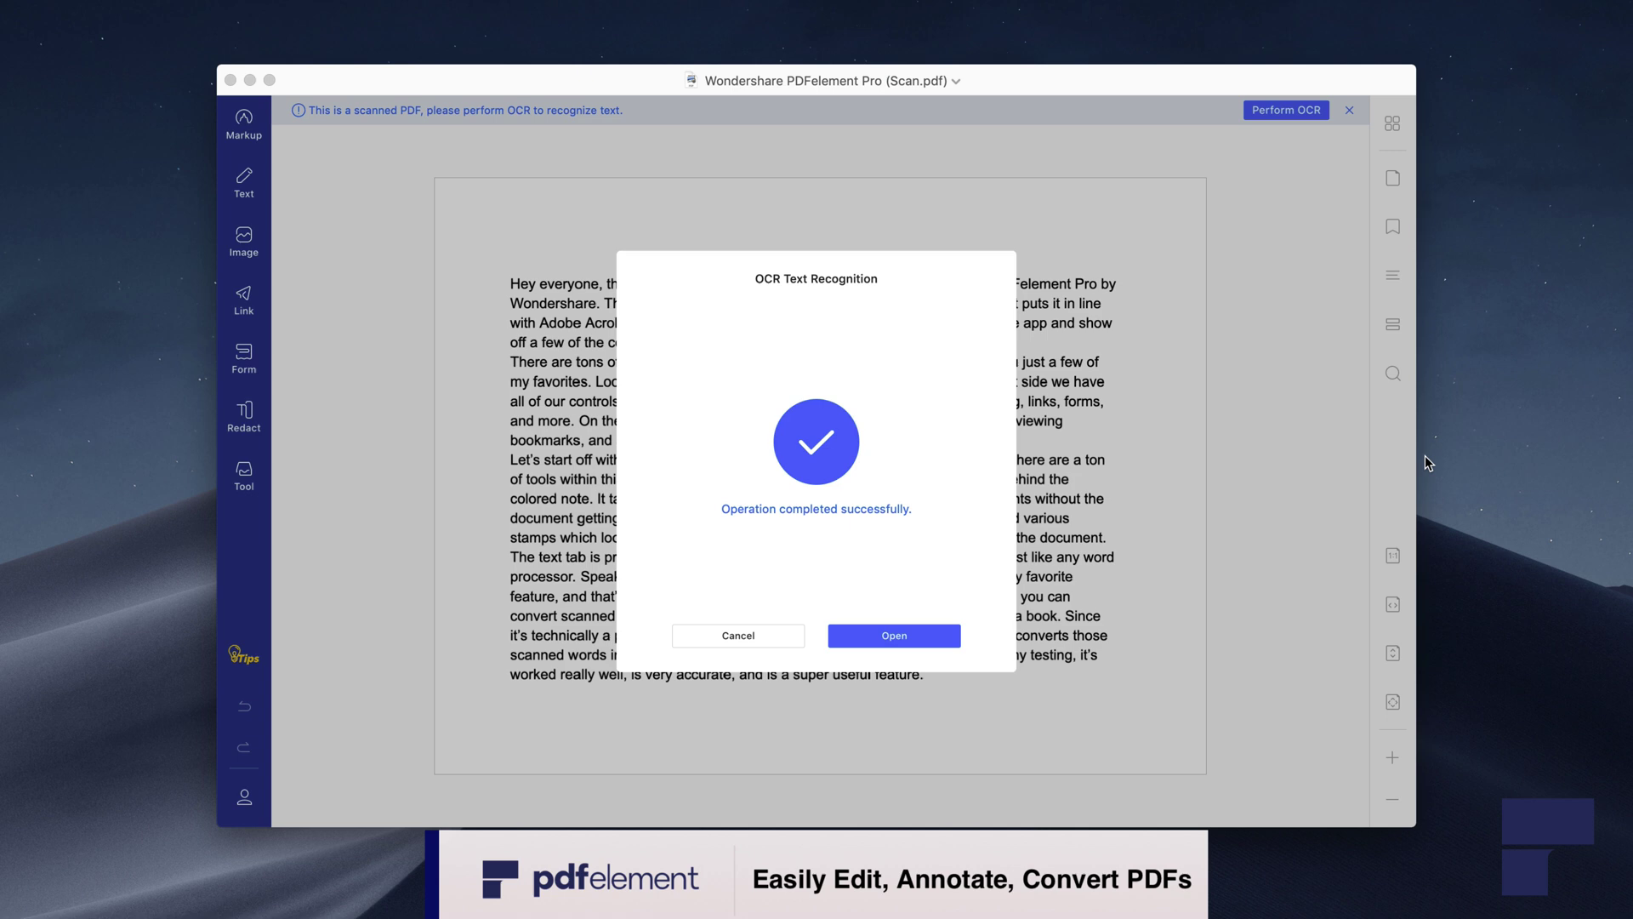
click(887, 638)
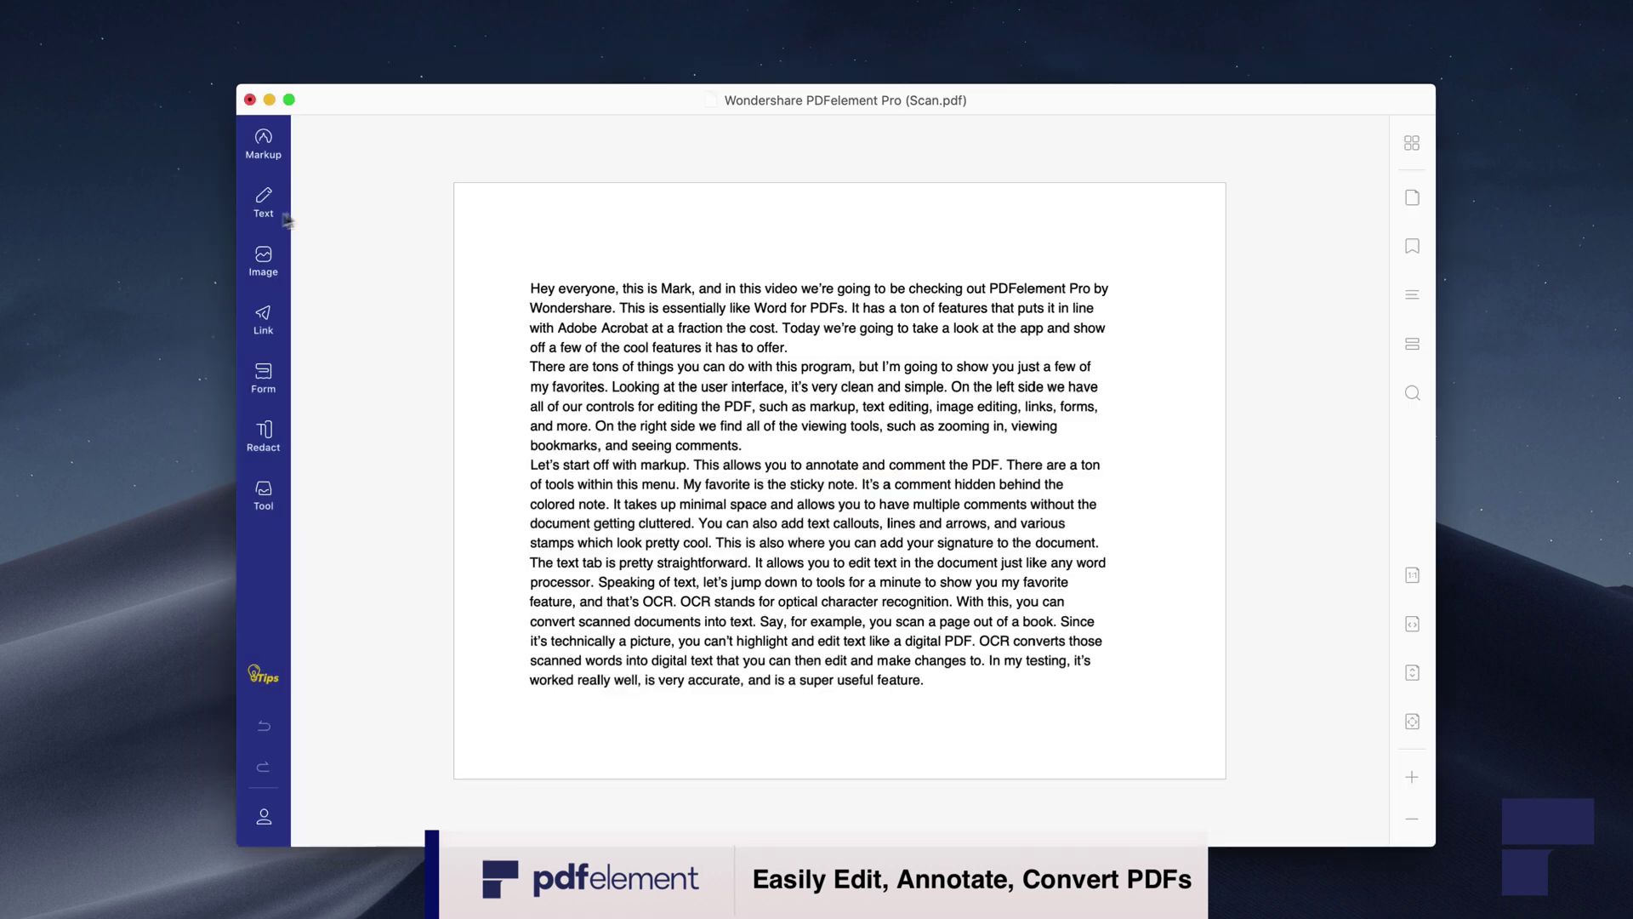
Select the opening sentences of the recognised paragraph to confirm the text is editable.
click(271, 211)
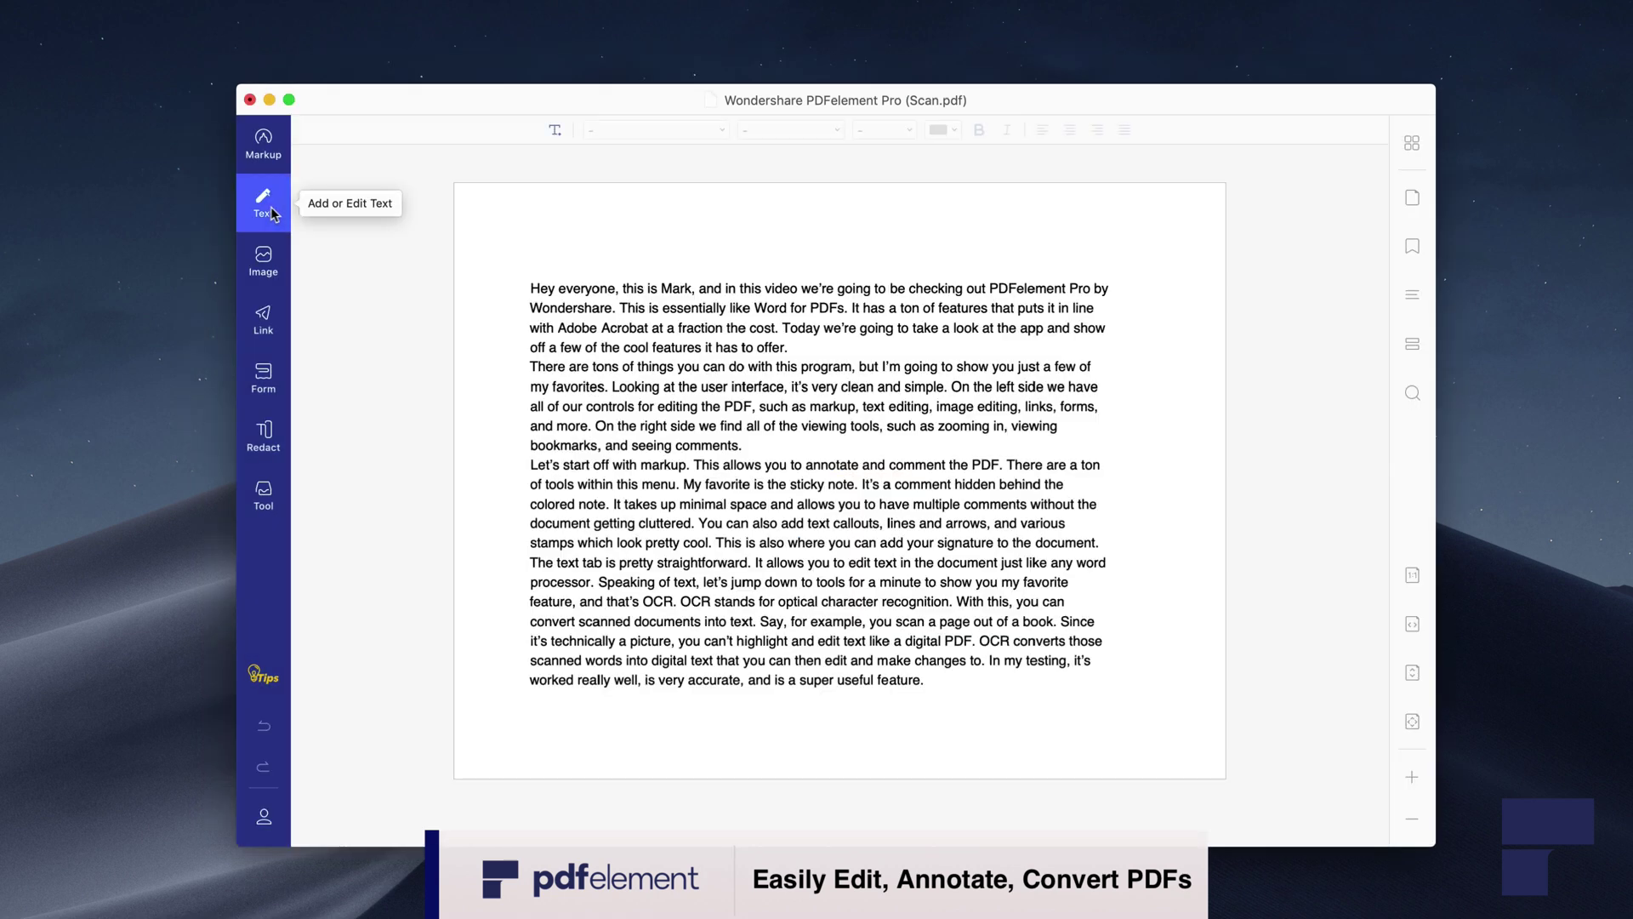
click(568, 291)
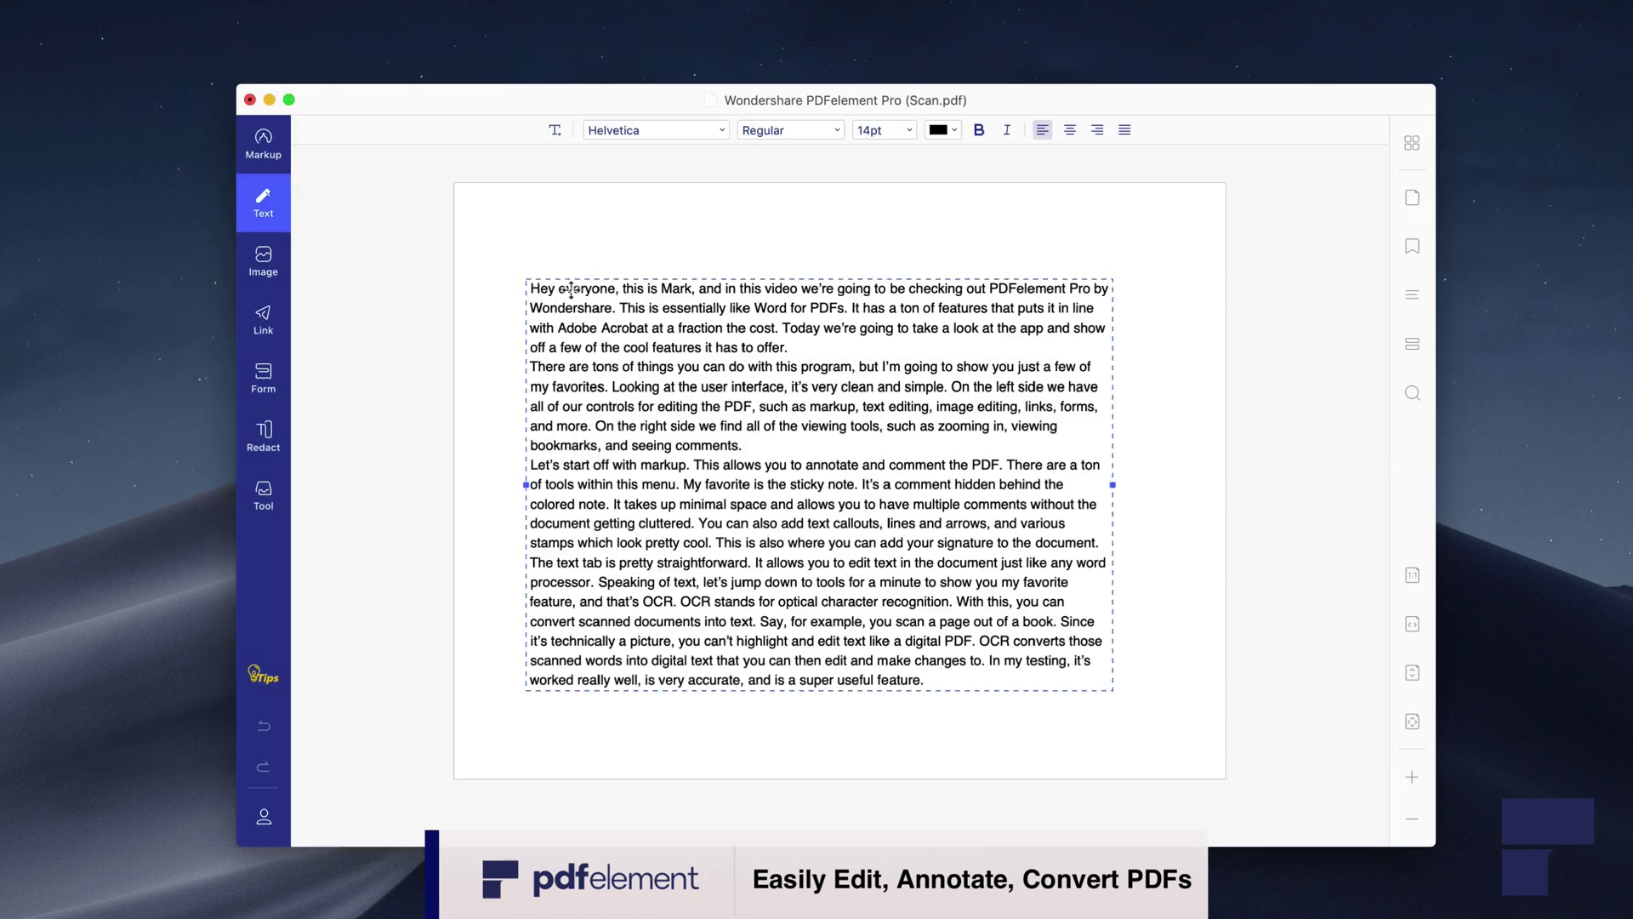
drag(618, 288, 792, 328)
click(676, 369)
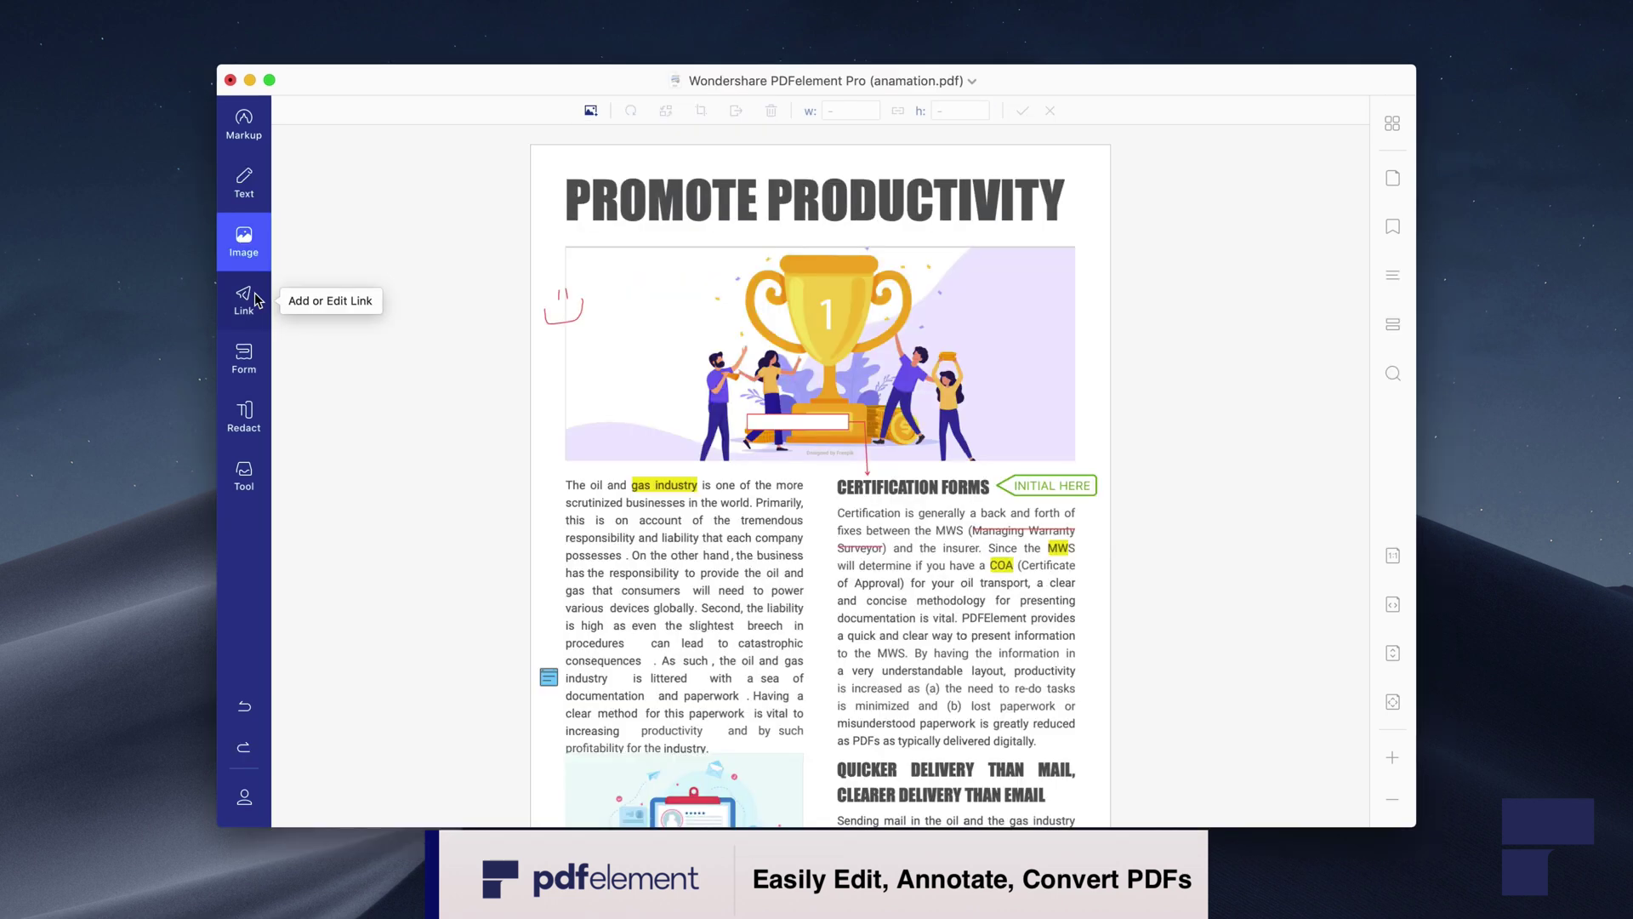
Link the title word PROMOTE to page 3 with a dashed border and test the jump.
click(255, 299)
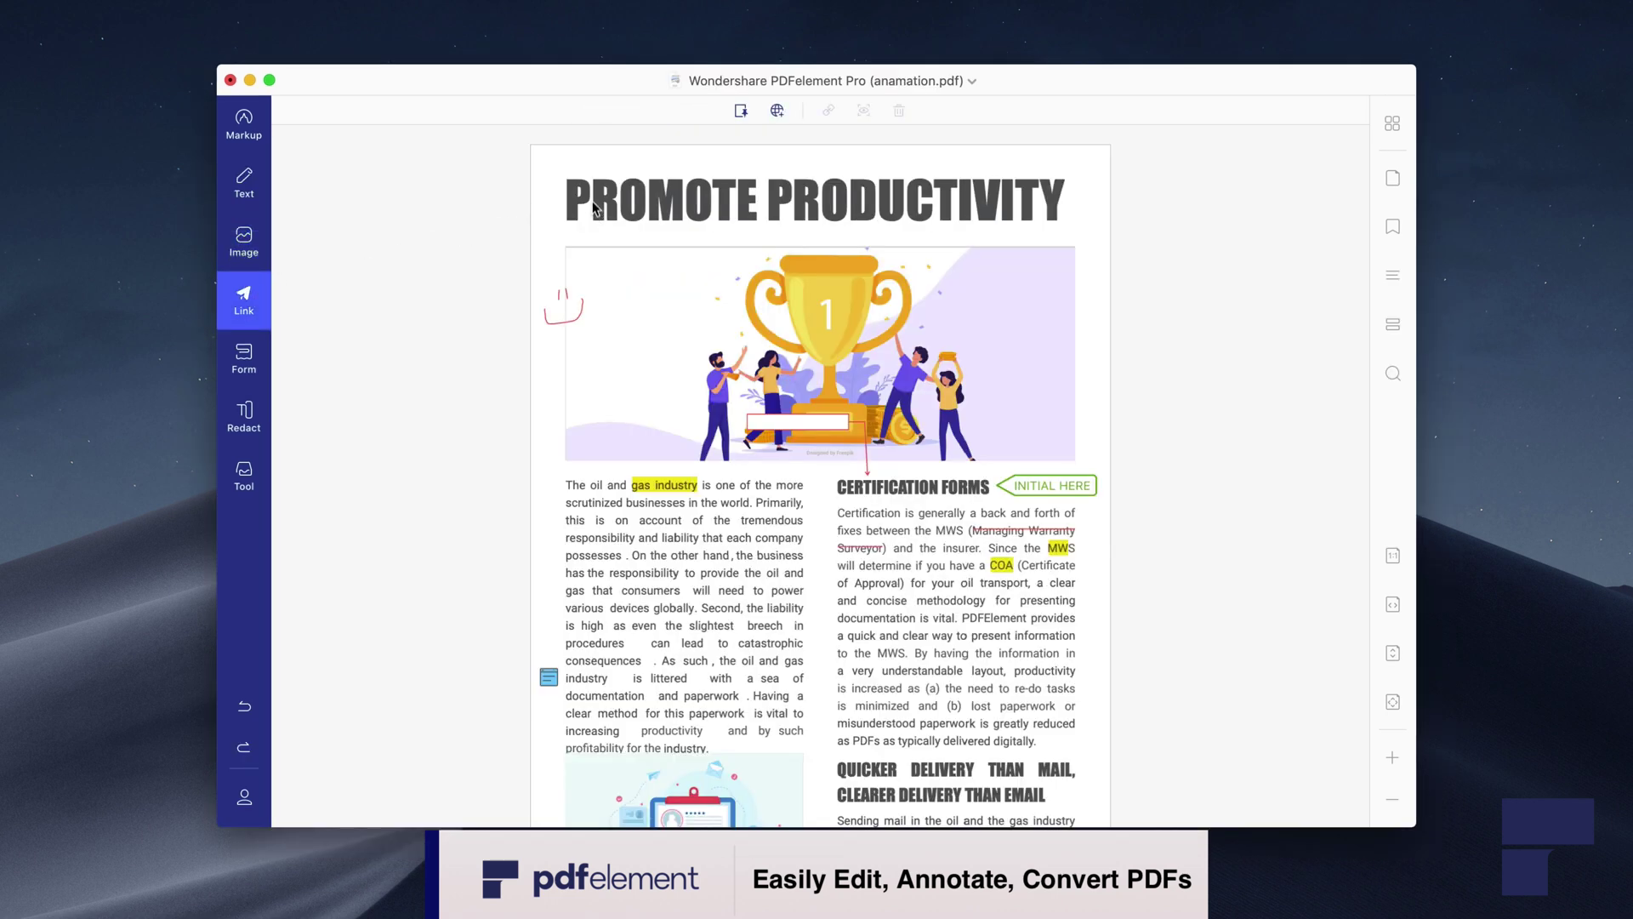
click(741, 114)
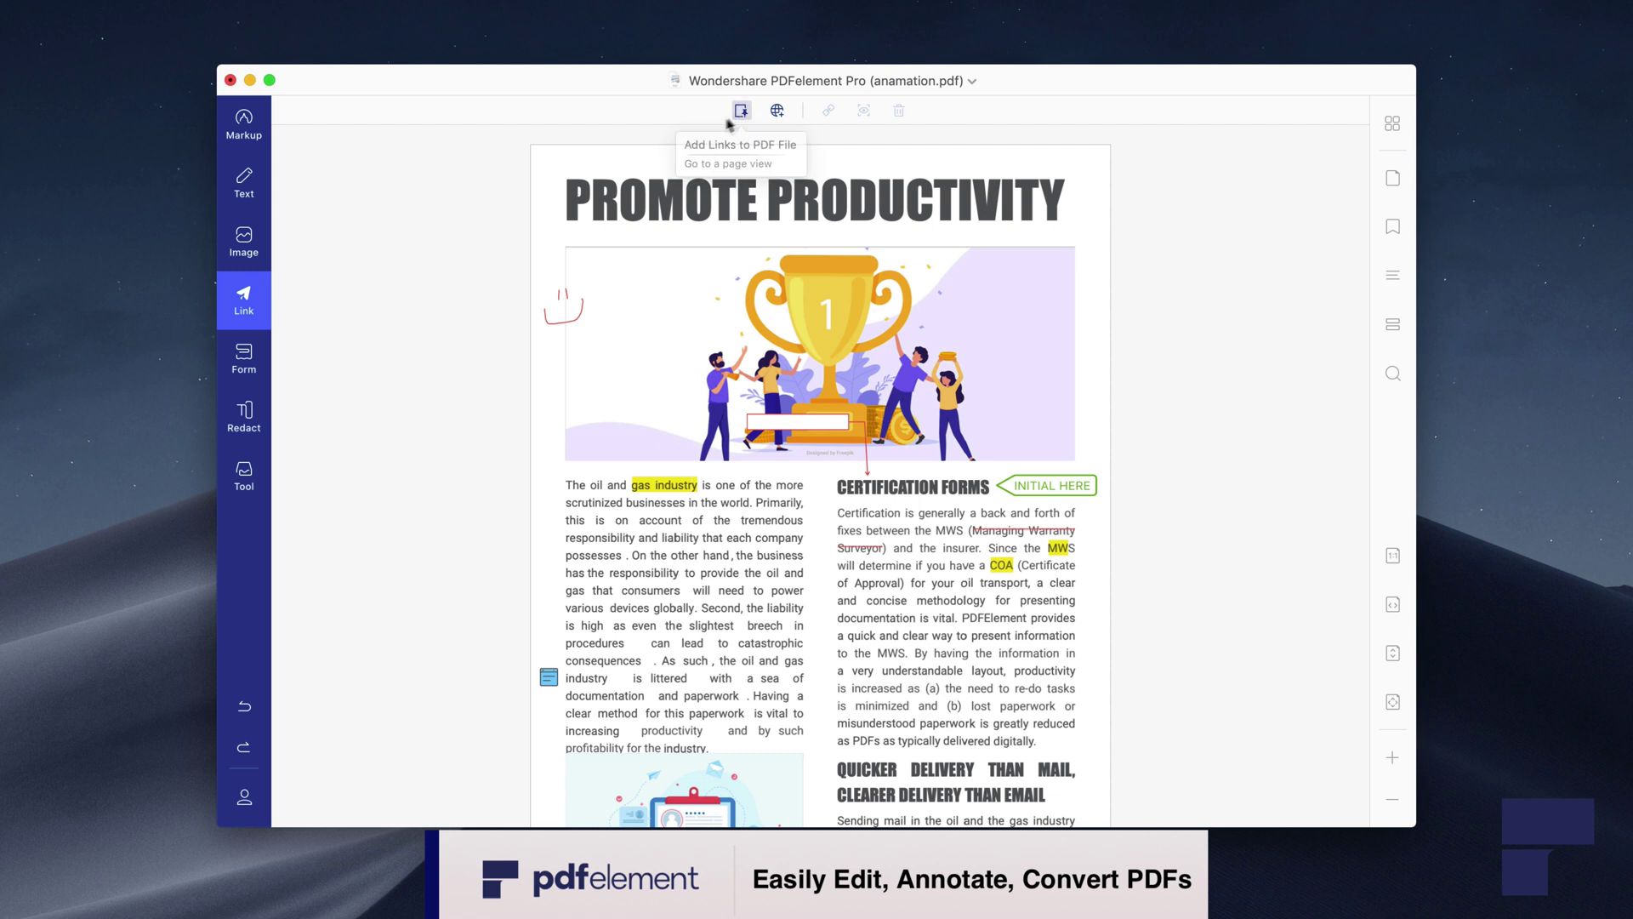
drag(558, 166, 765, 236)
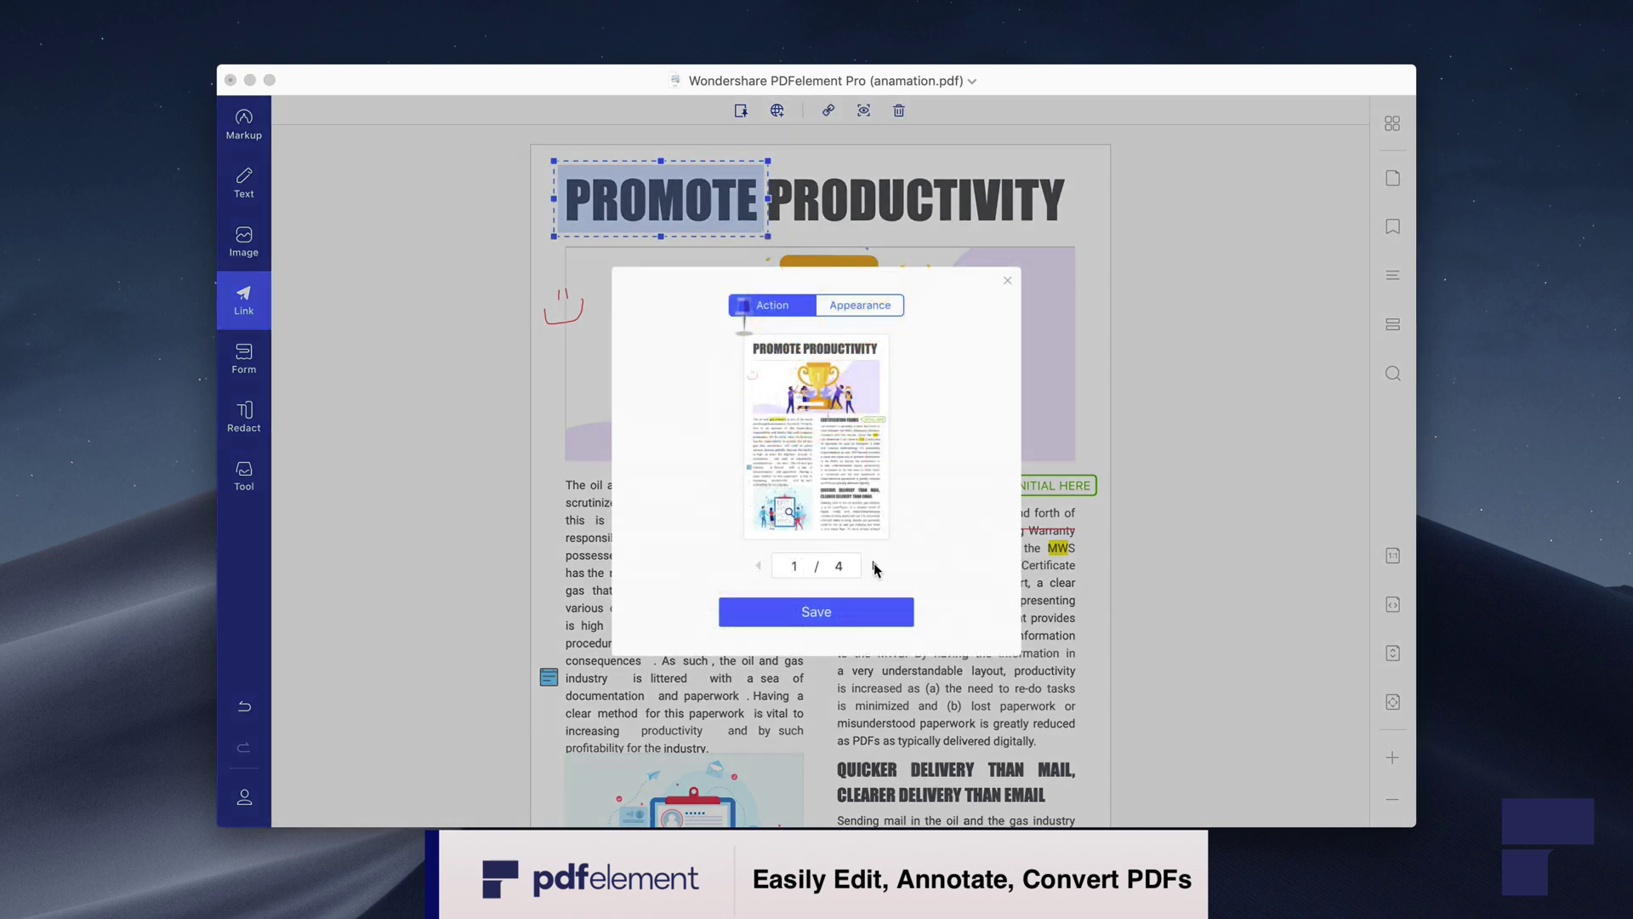
click(873, 568)
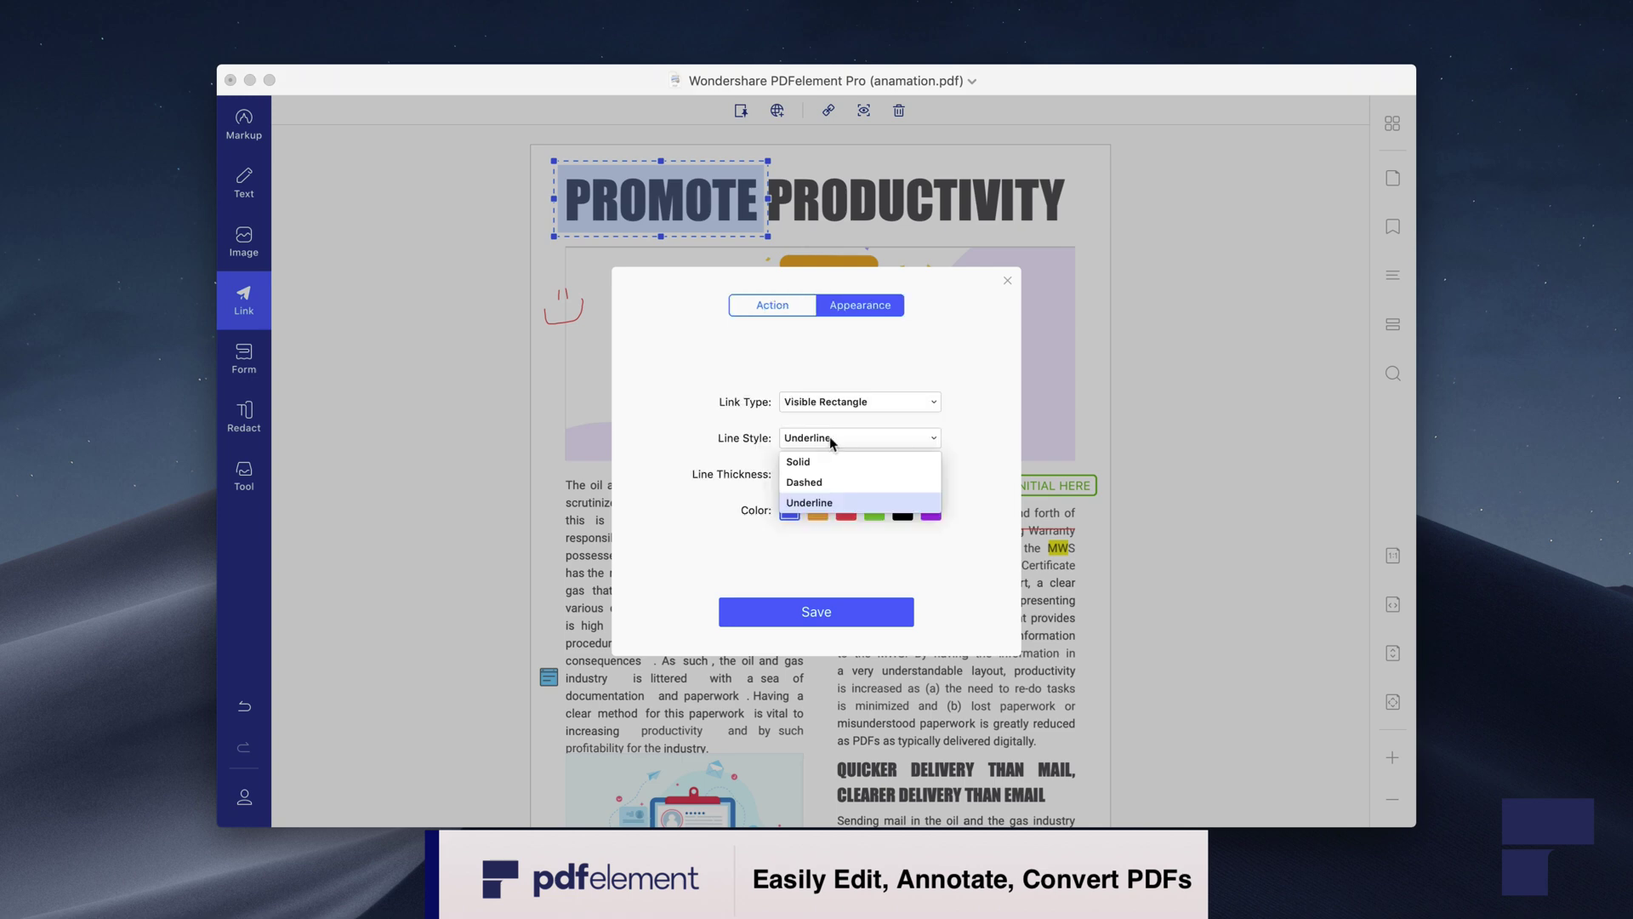
click(831, 480)
key(Return)
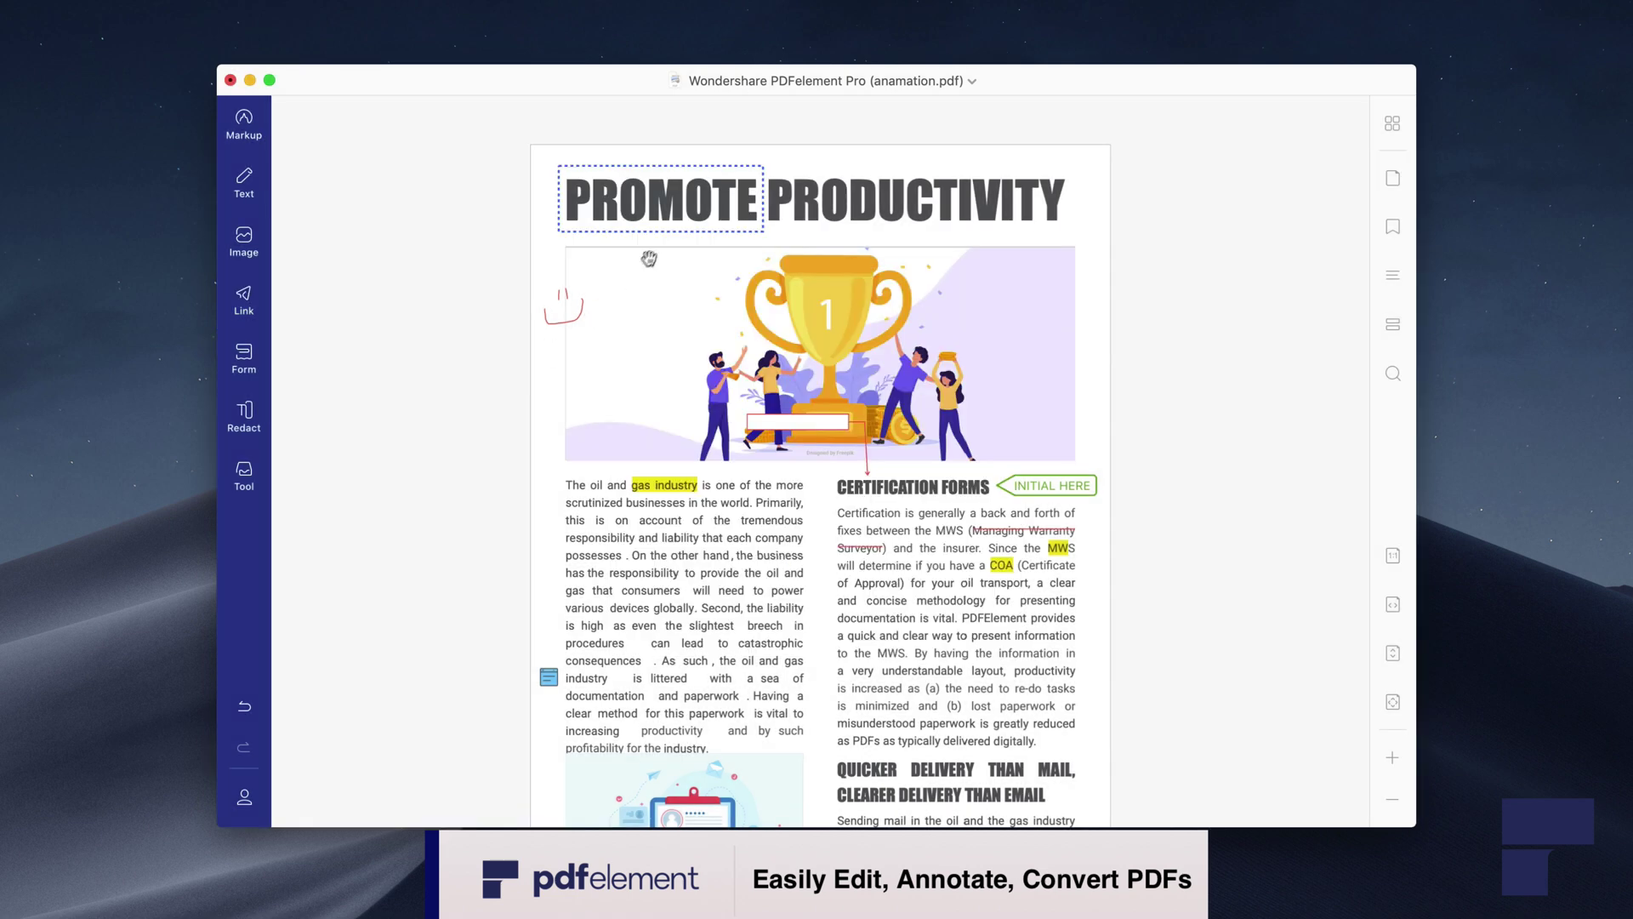
click(659, 211)
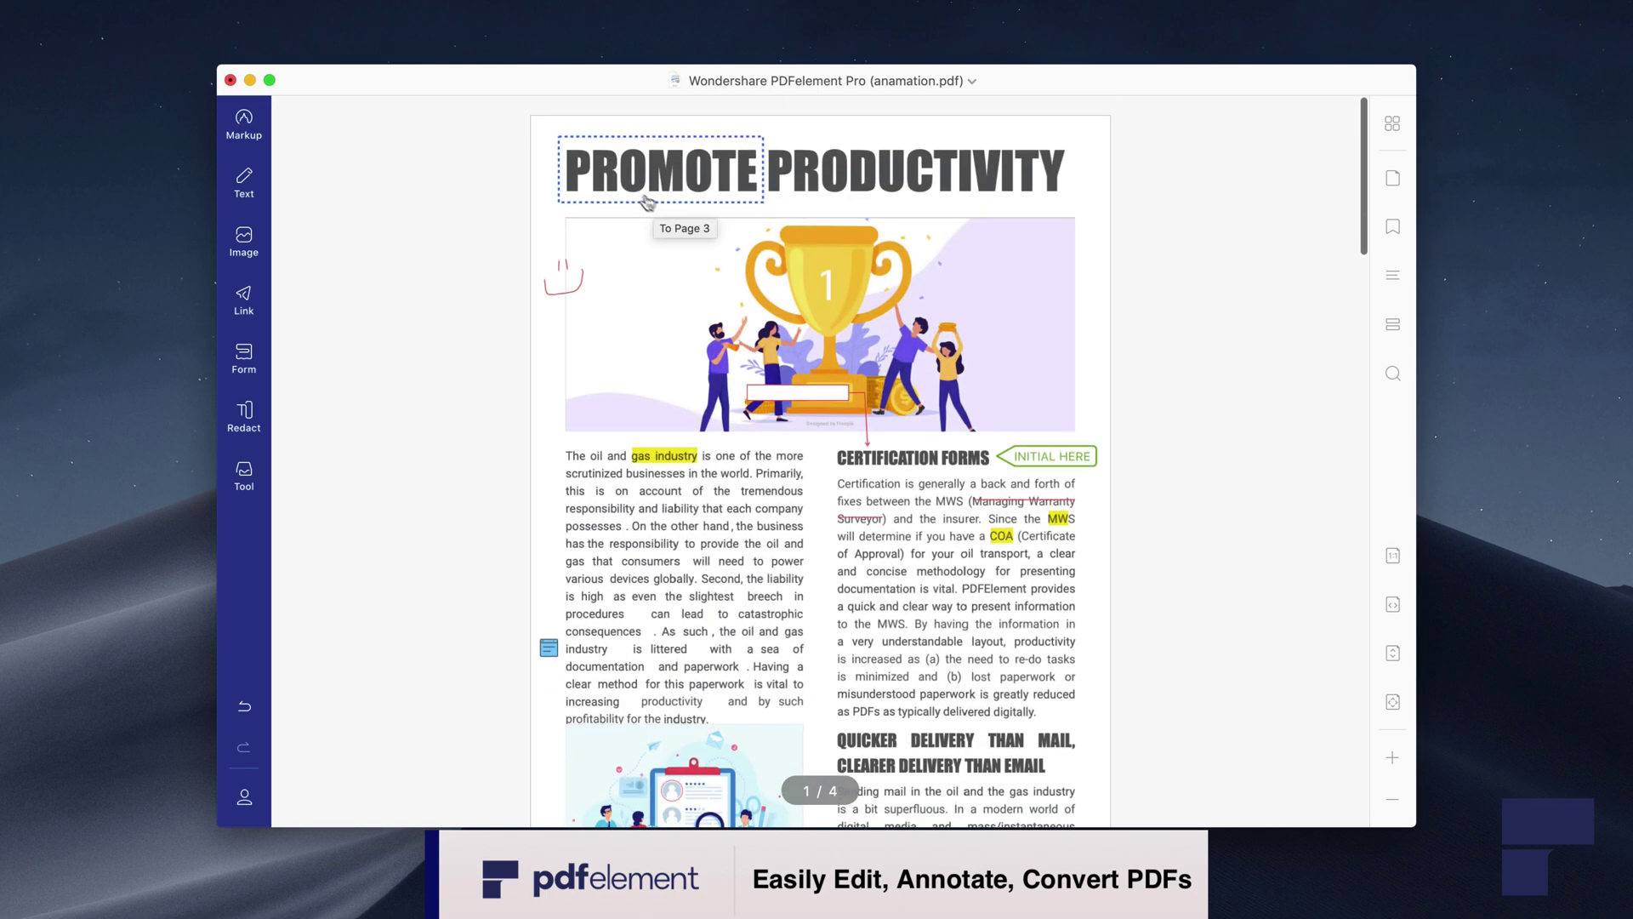
scroll(653, 160, down, 3)
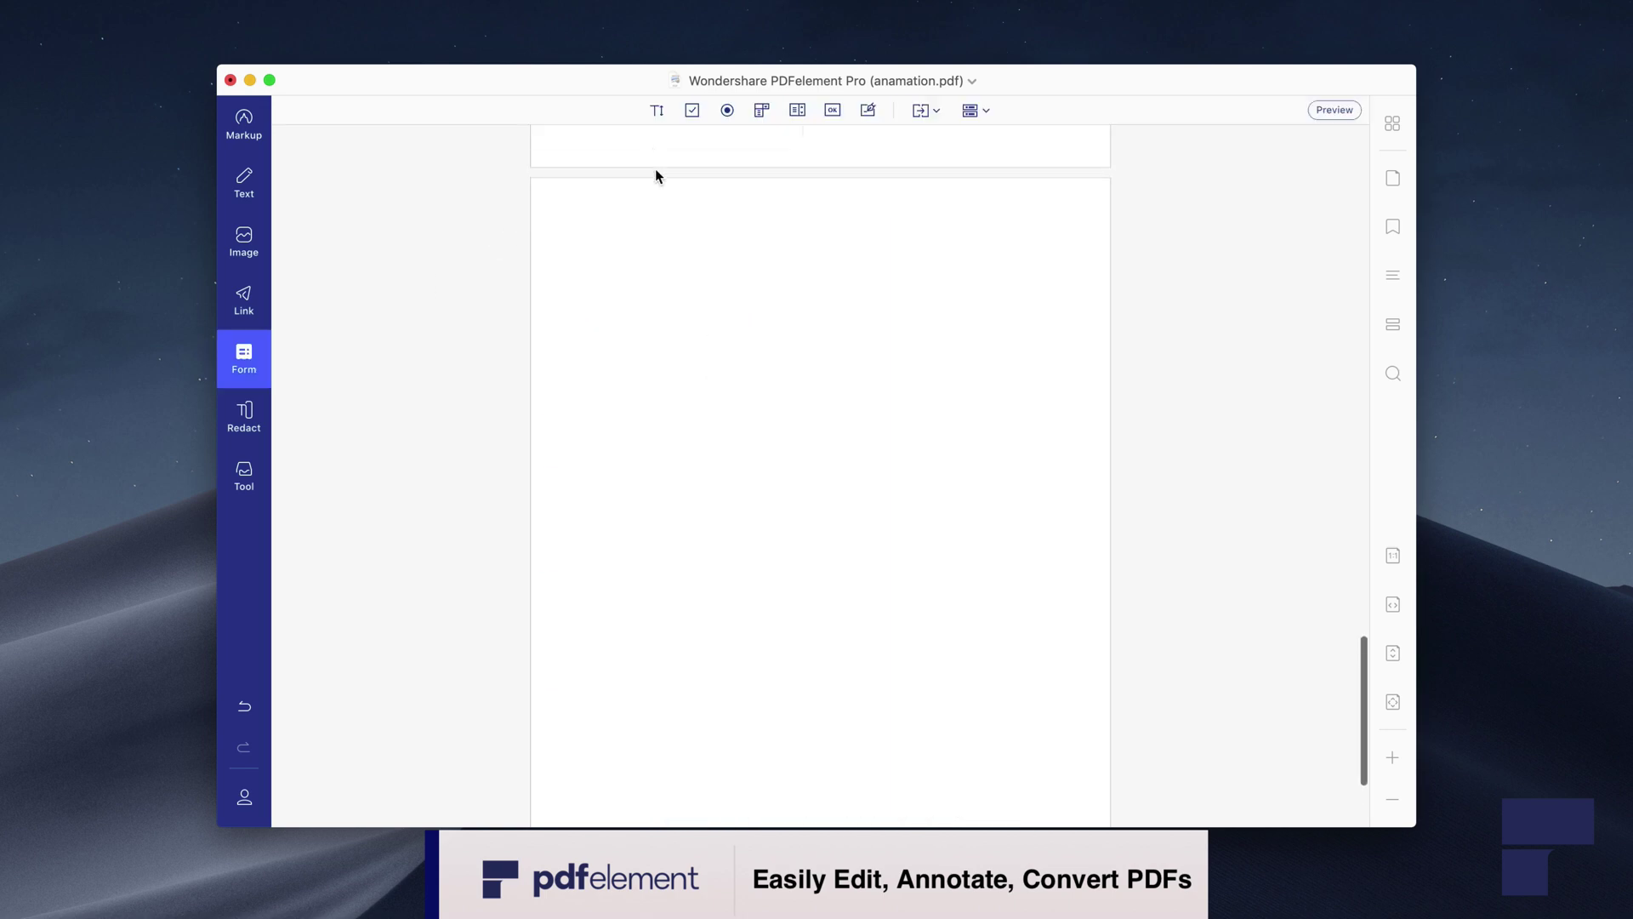
scroll(655, 175, down, 1)
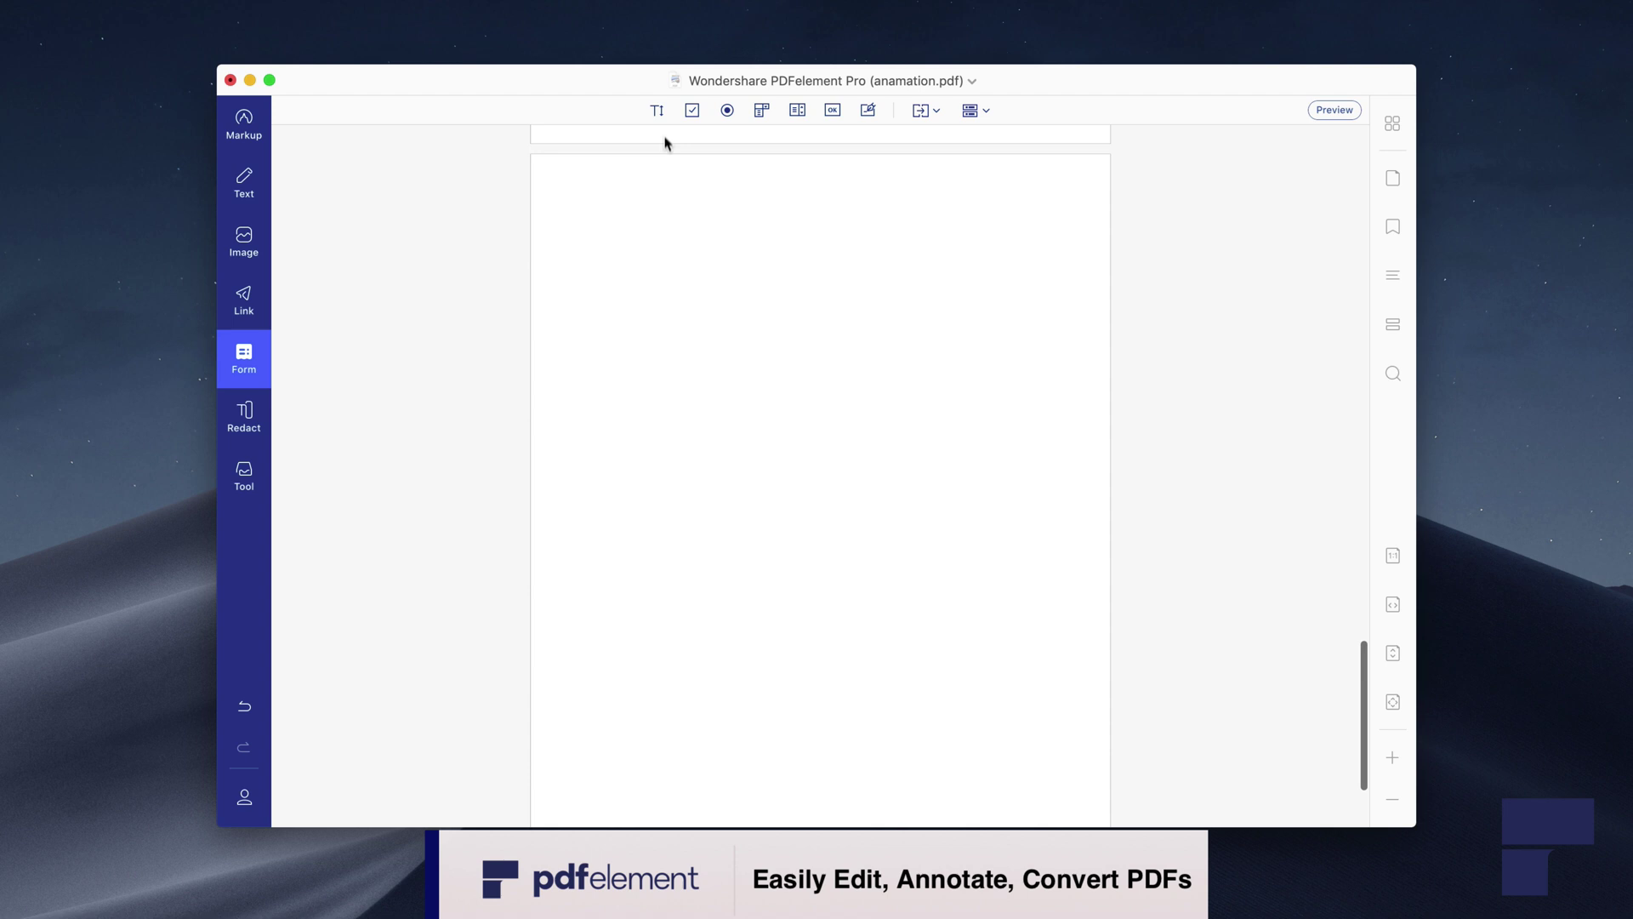
Draw a text field at the top of the blank page with a small check box below it.
click(657, 111)
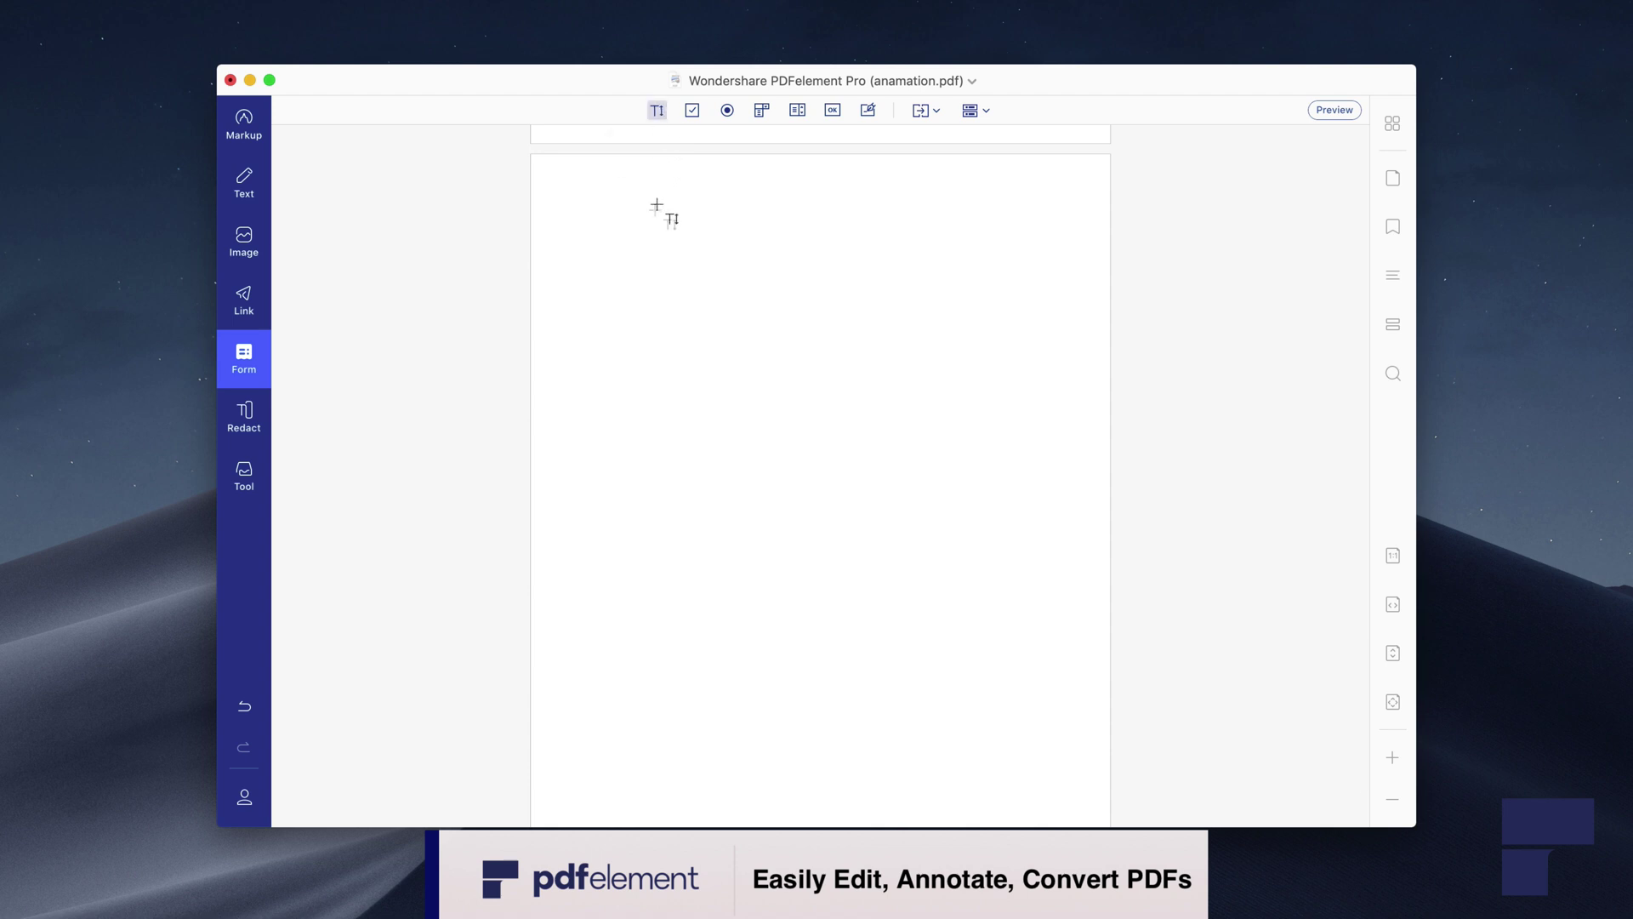
drag(616, 211, 911, 270)
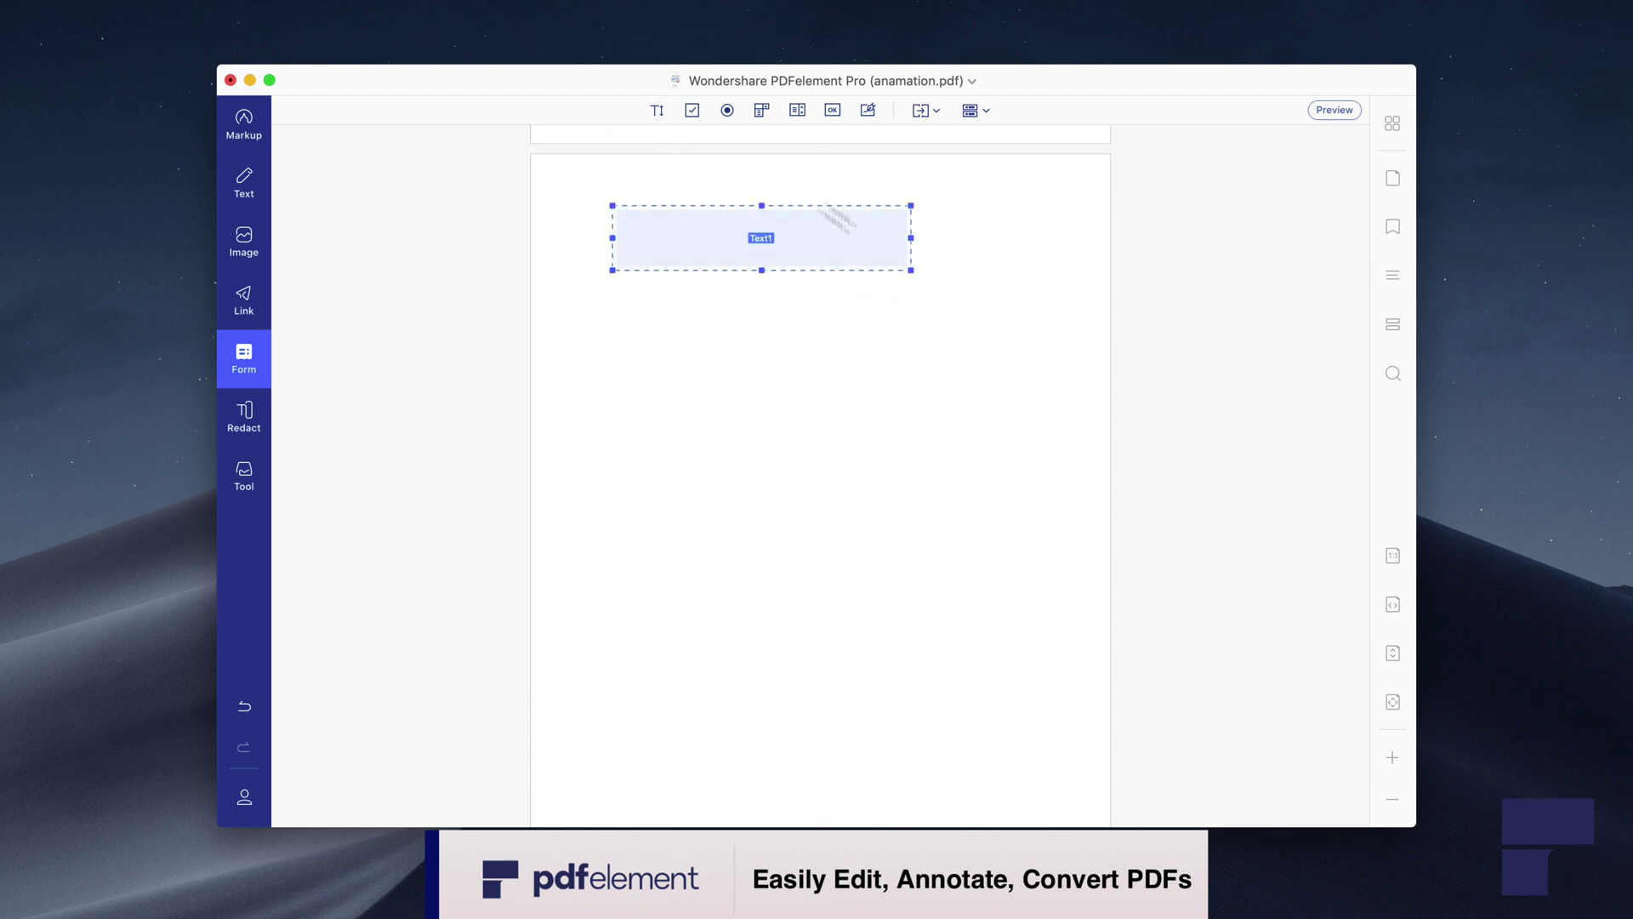
click(696, 113)
drag(621, 300, 650, 332)
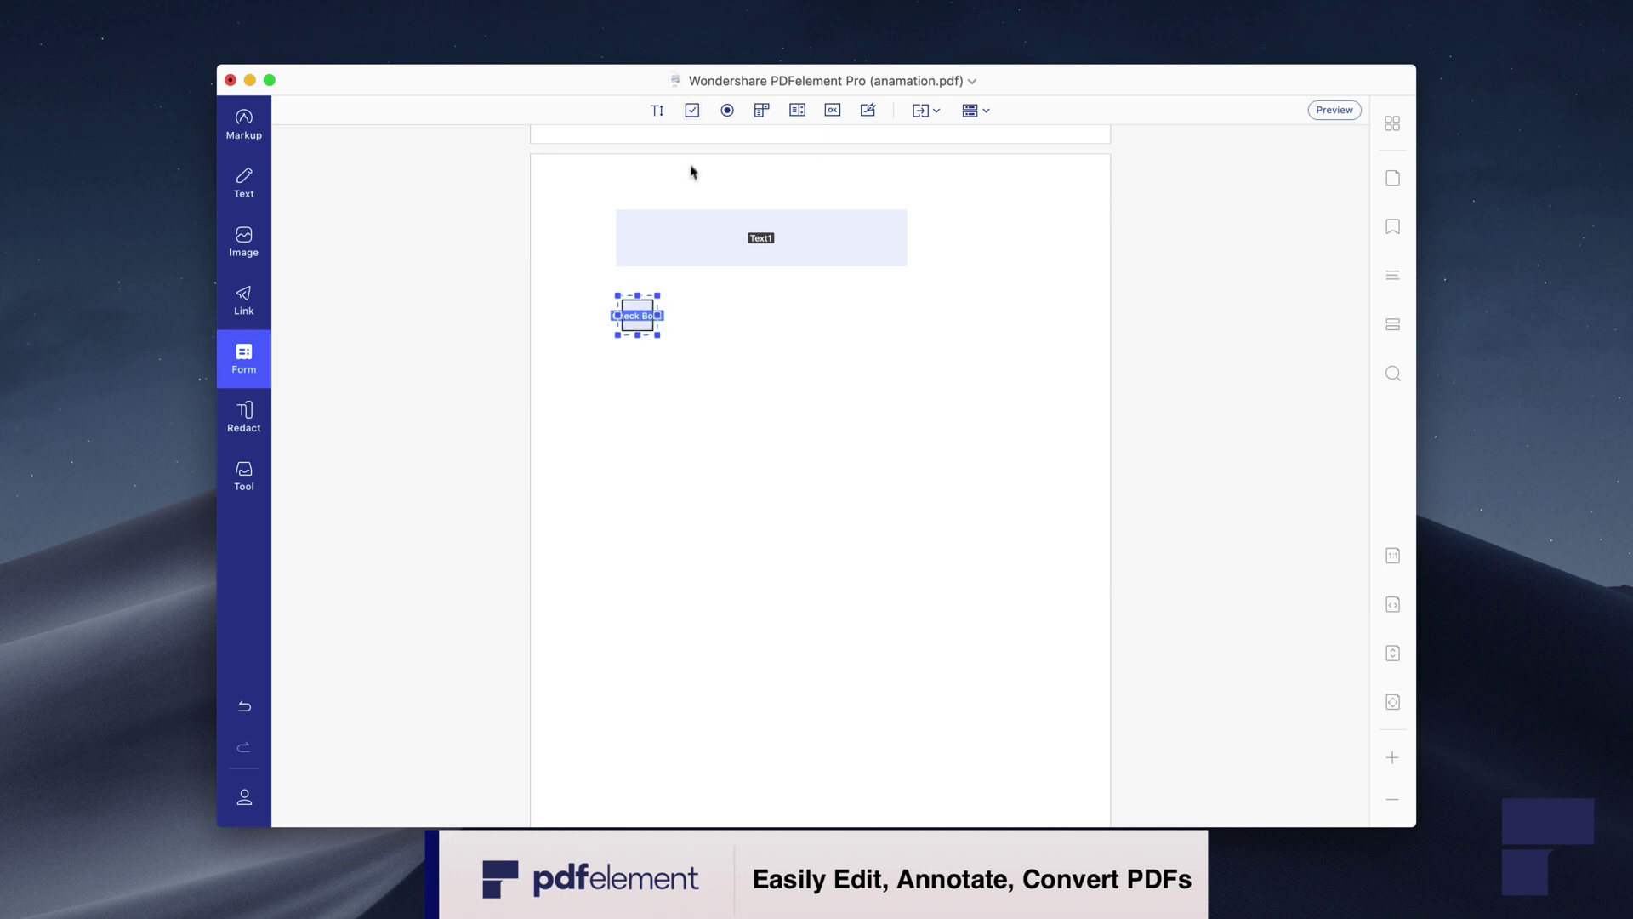
Make the text field required and select its name Text1 for renaming to Name.
click(884, 248)
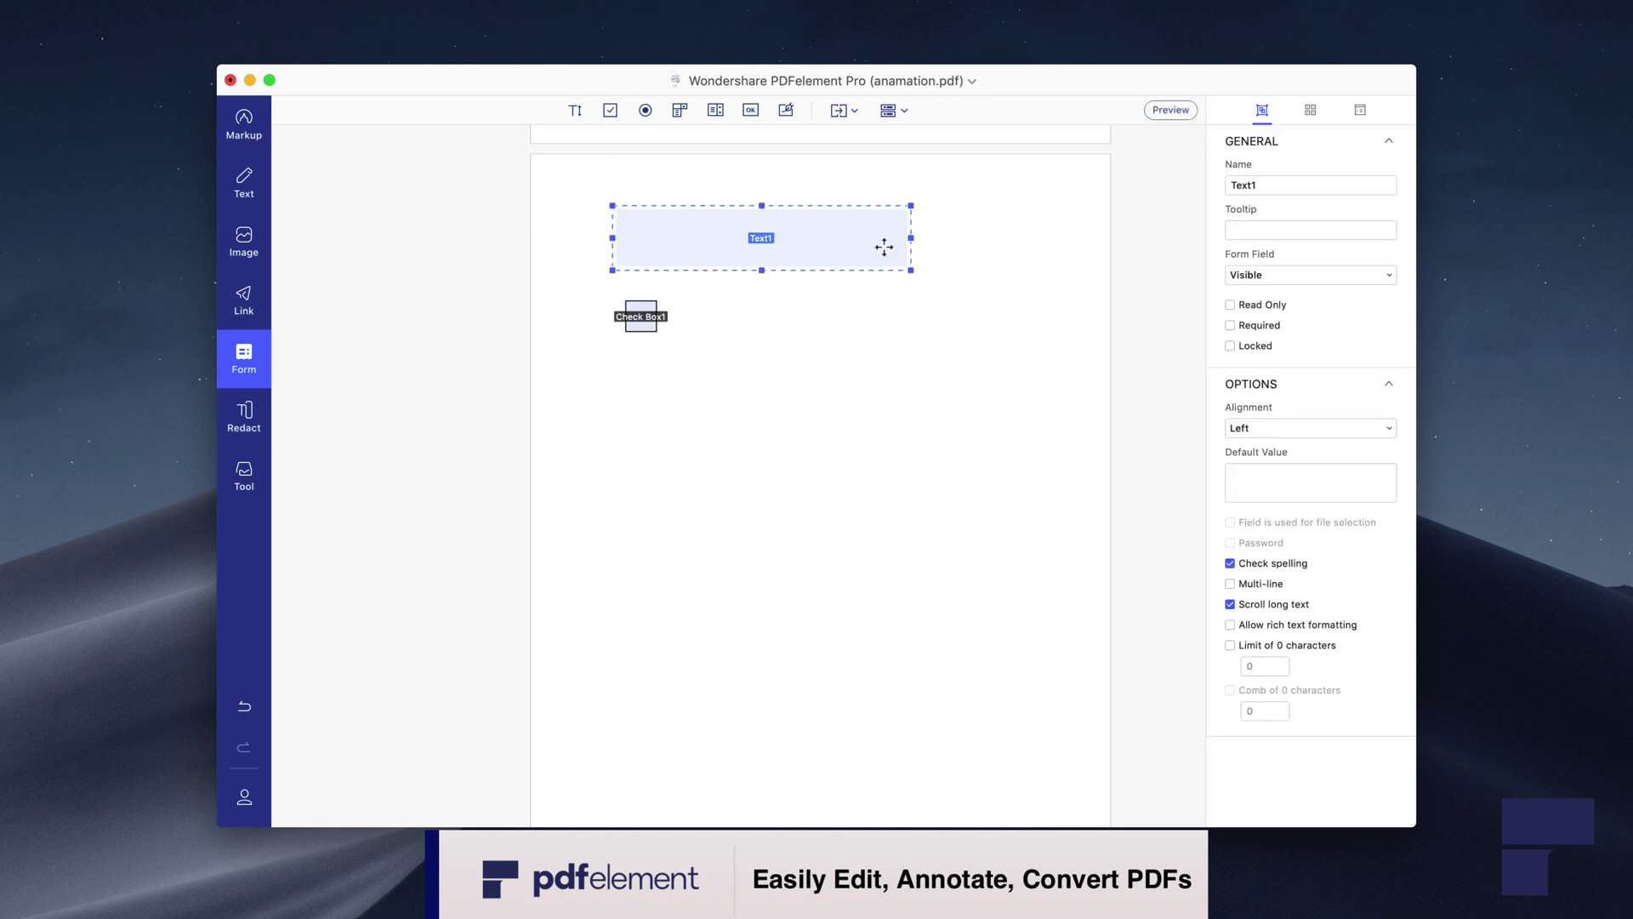
click(1231, 327)
double_click(1266, 182)
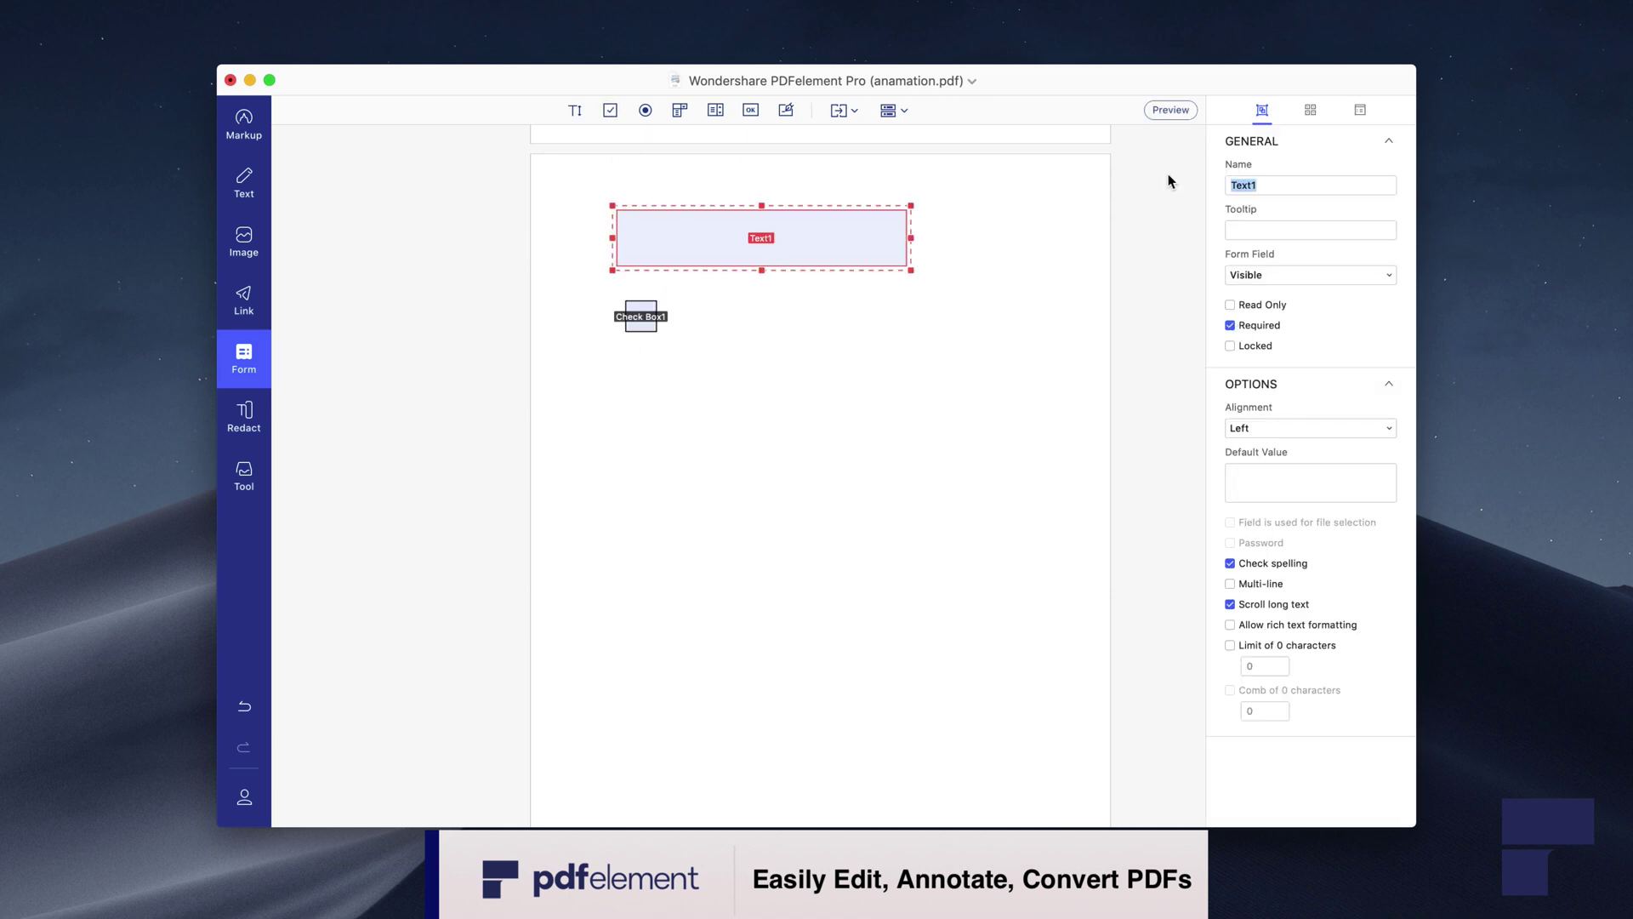
text(Name)
In form preview, fill the Name text field and tick the check box.
key(Return)
click(1170, 110)
click(670, 237)
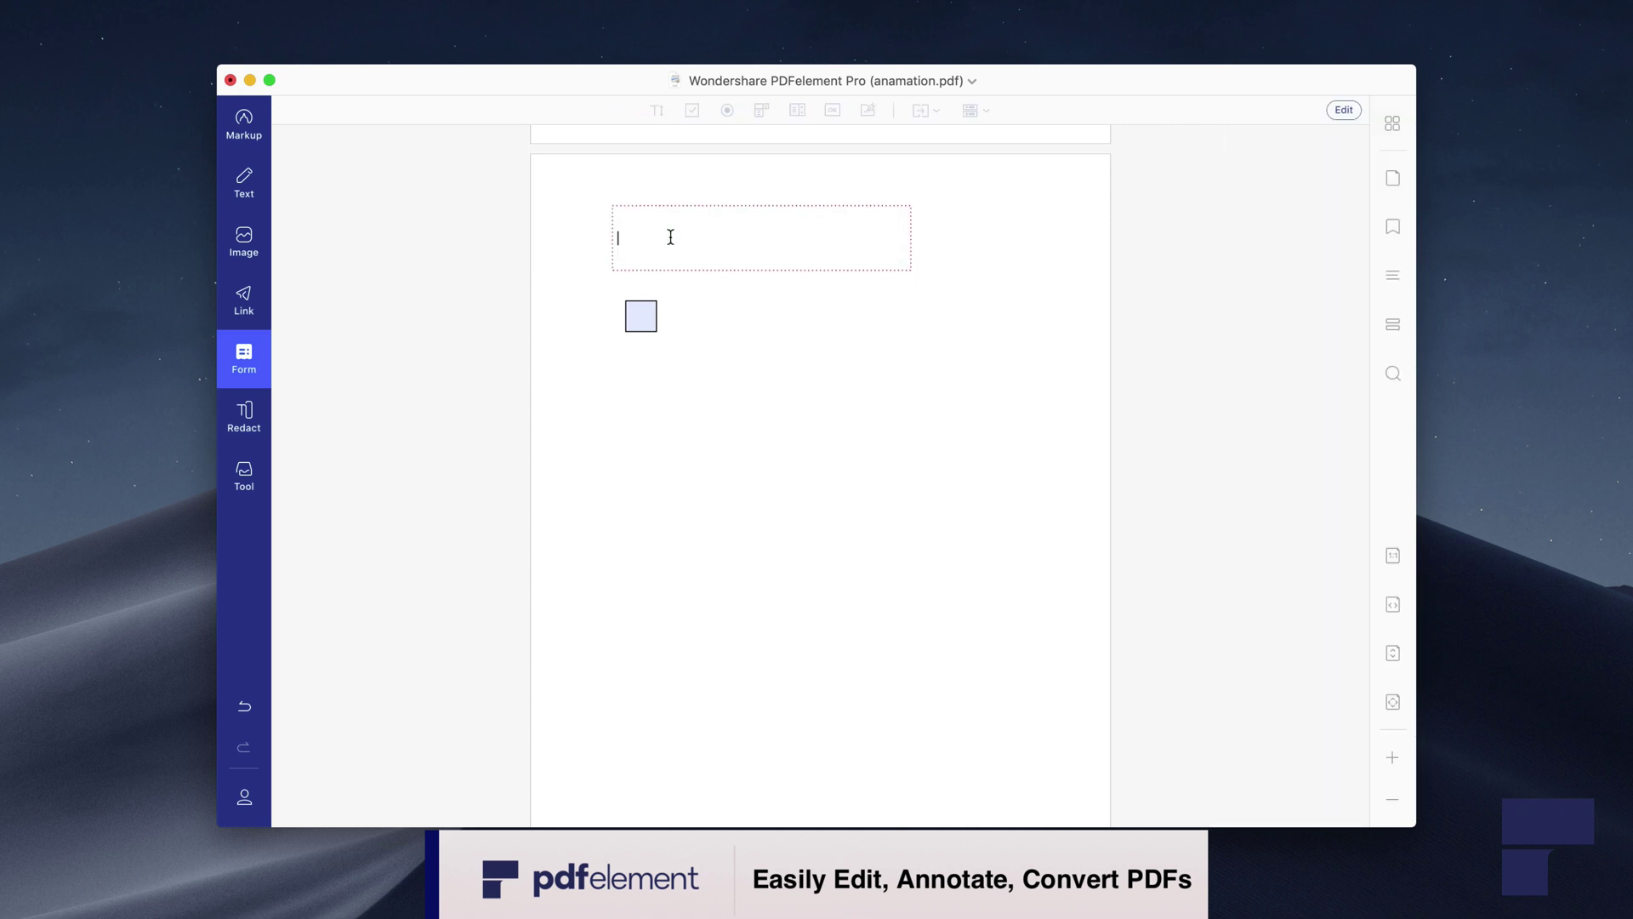
text(Name)
click(641, 316)
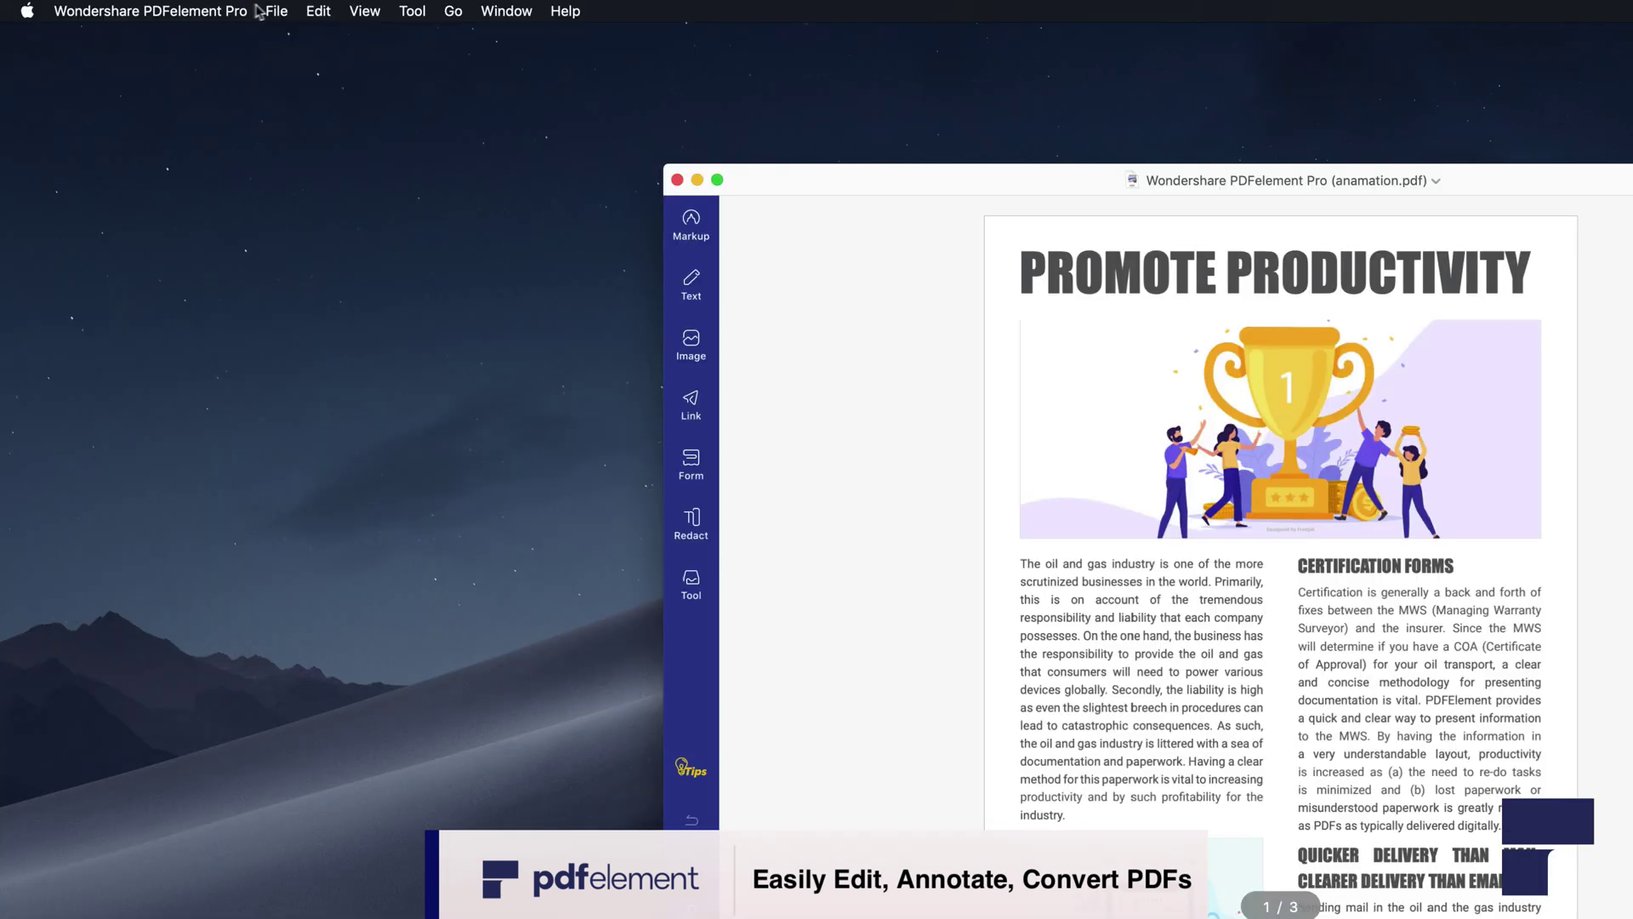
click(274, 12)
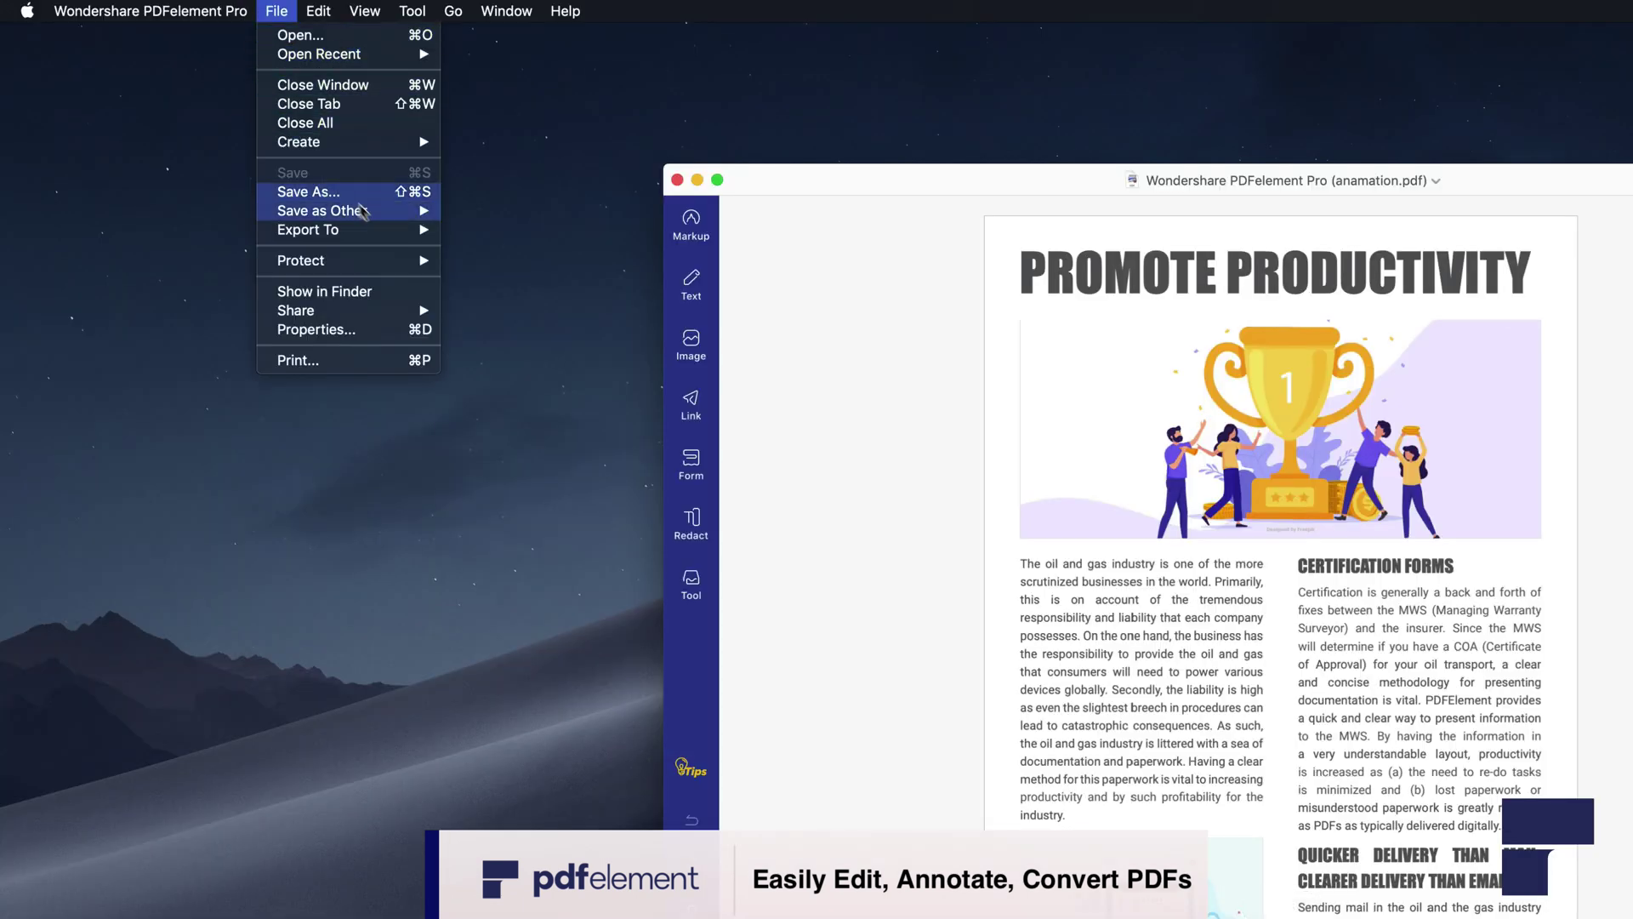
mouse_move(752, 110)
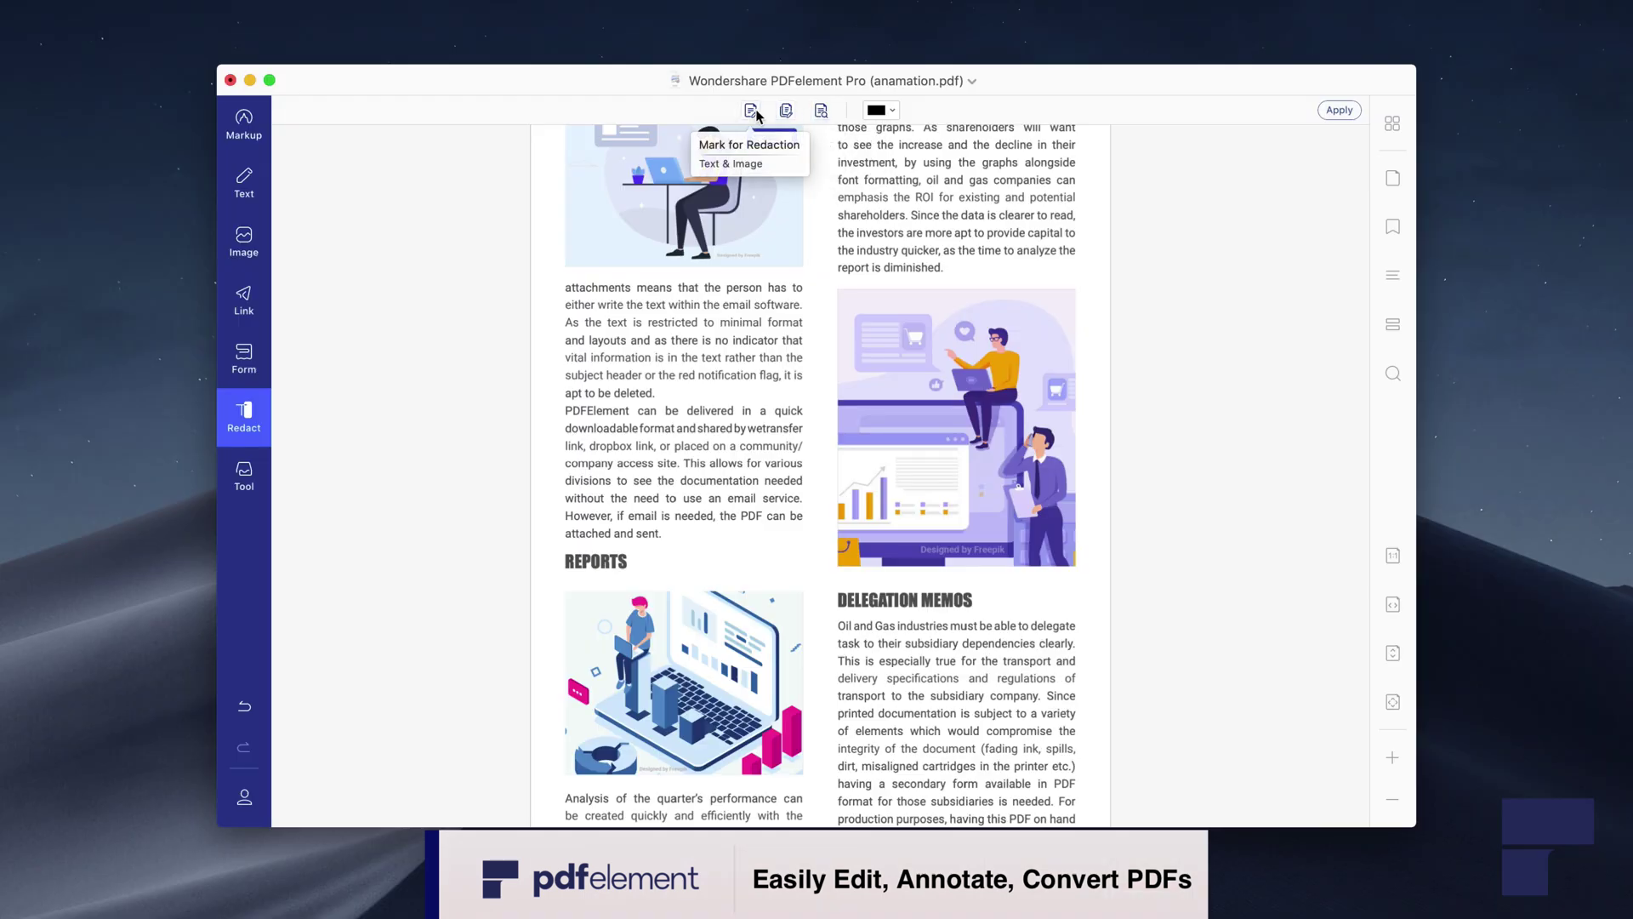
Mark the word PDFElement for redaction and apply it permanently.
click(751, 110)
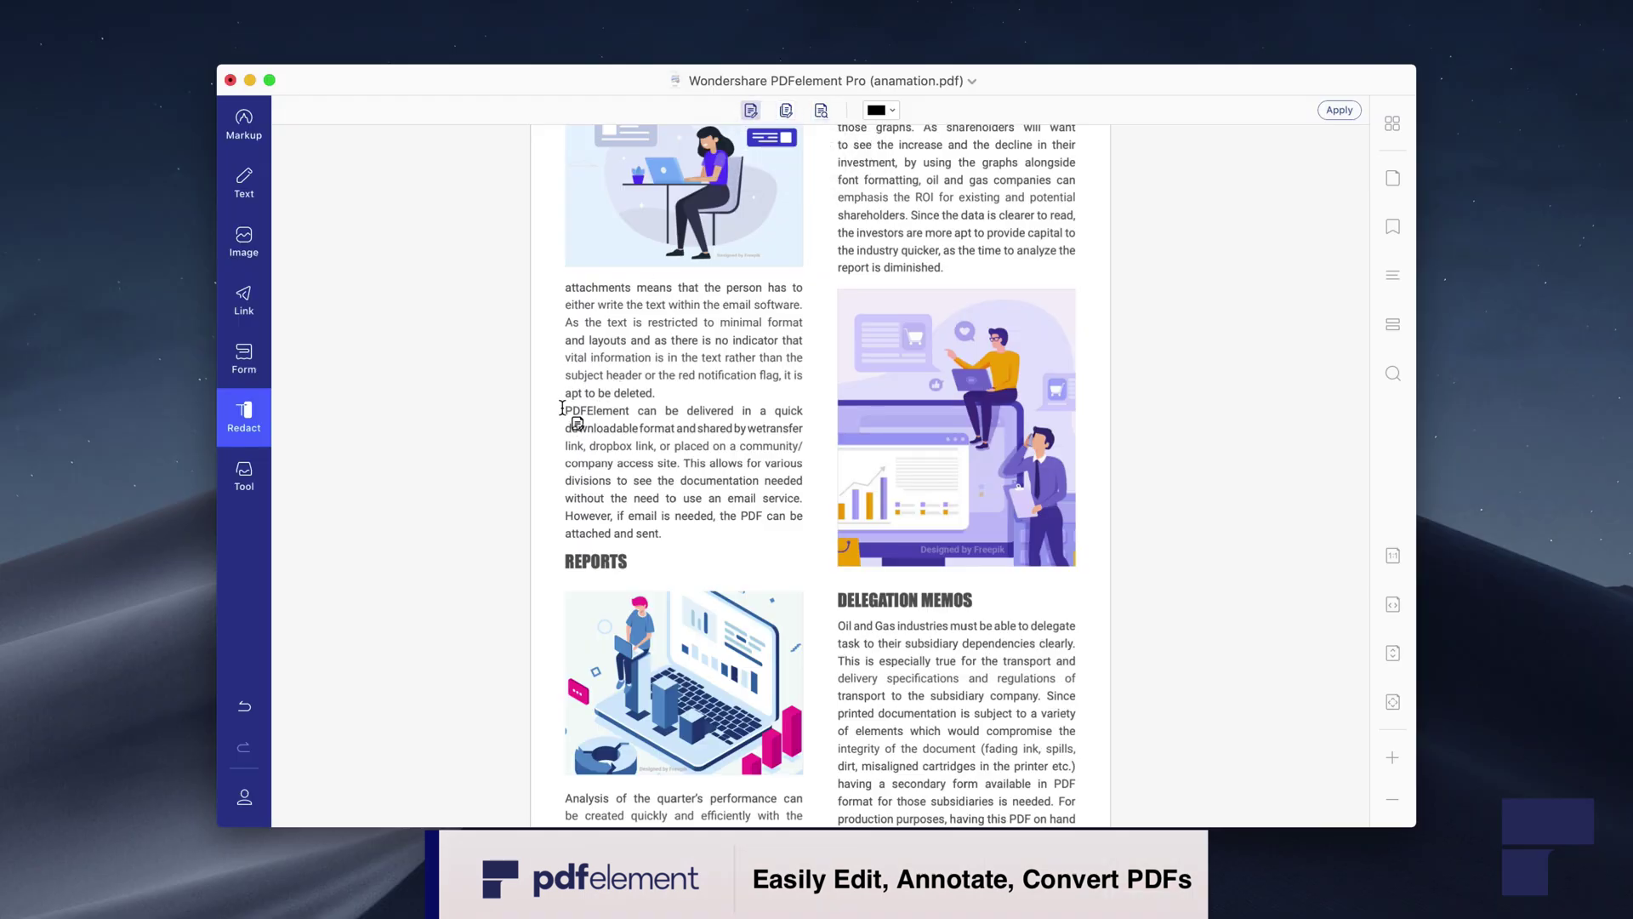
drag(562, 409, 630, 411)
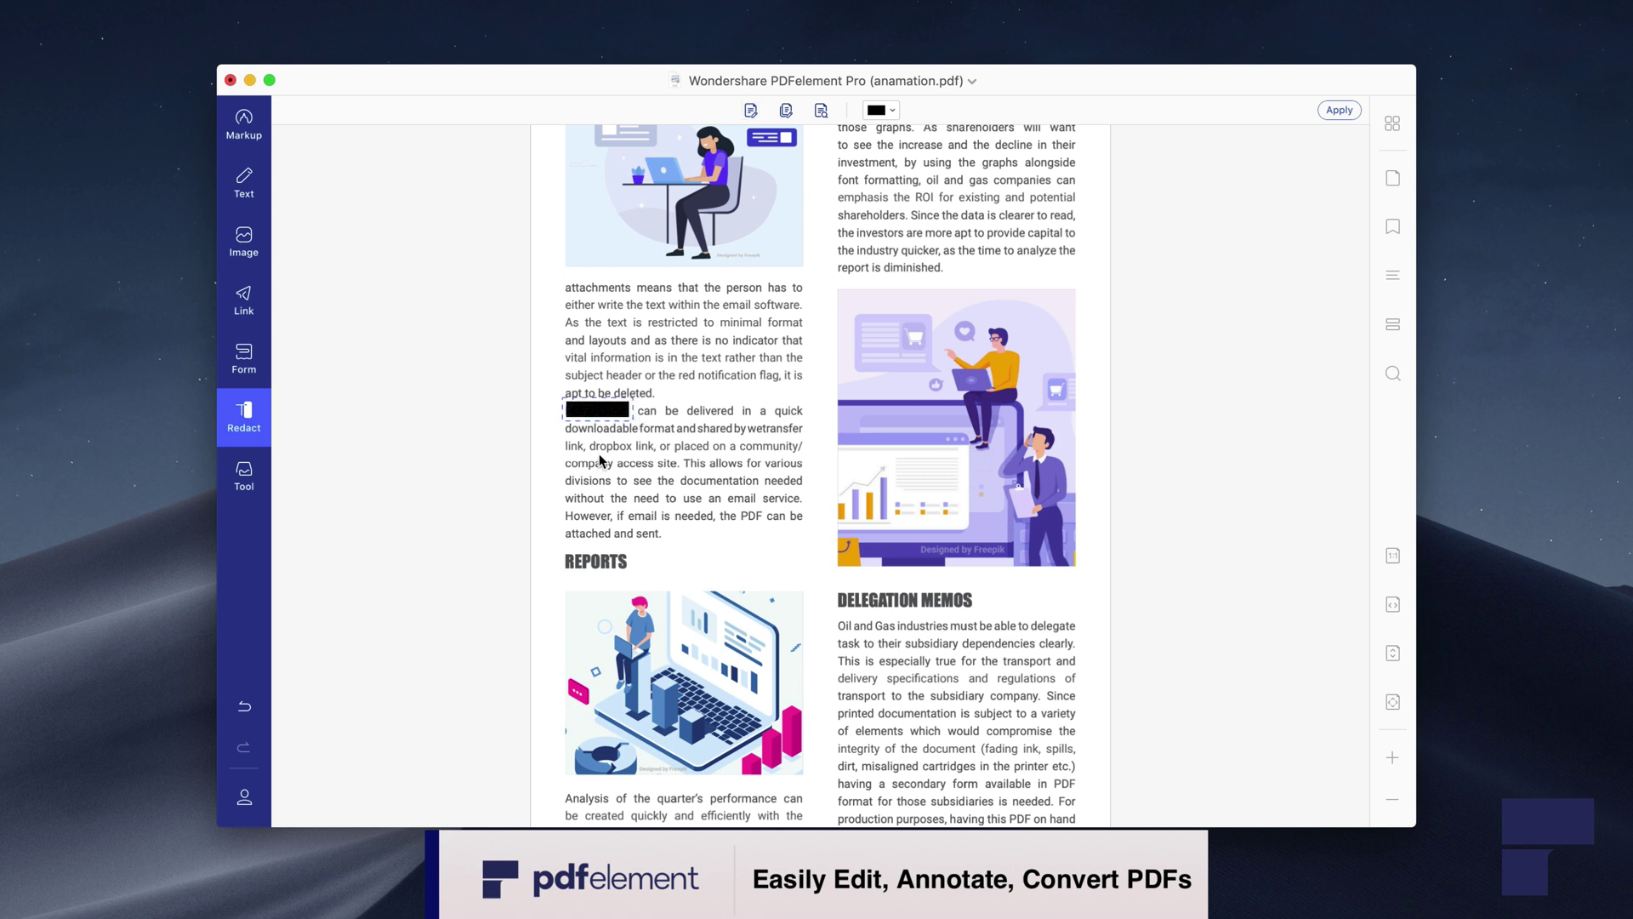
click(1338, 112)
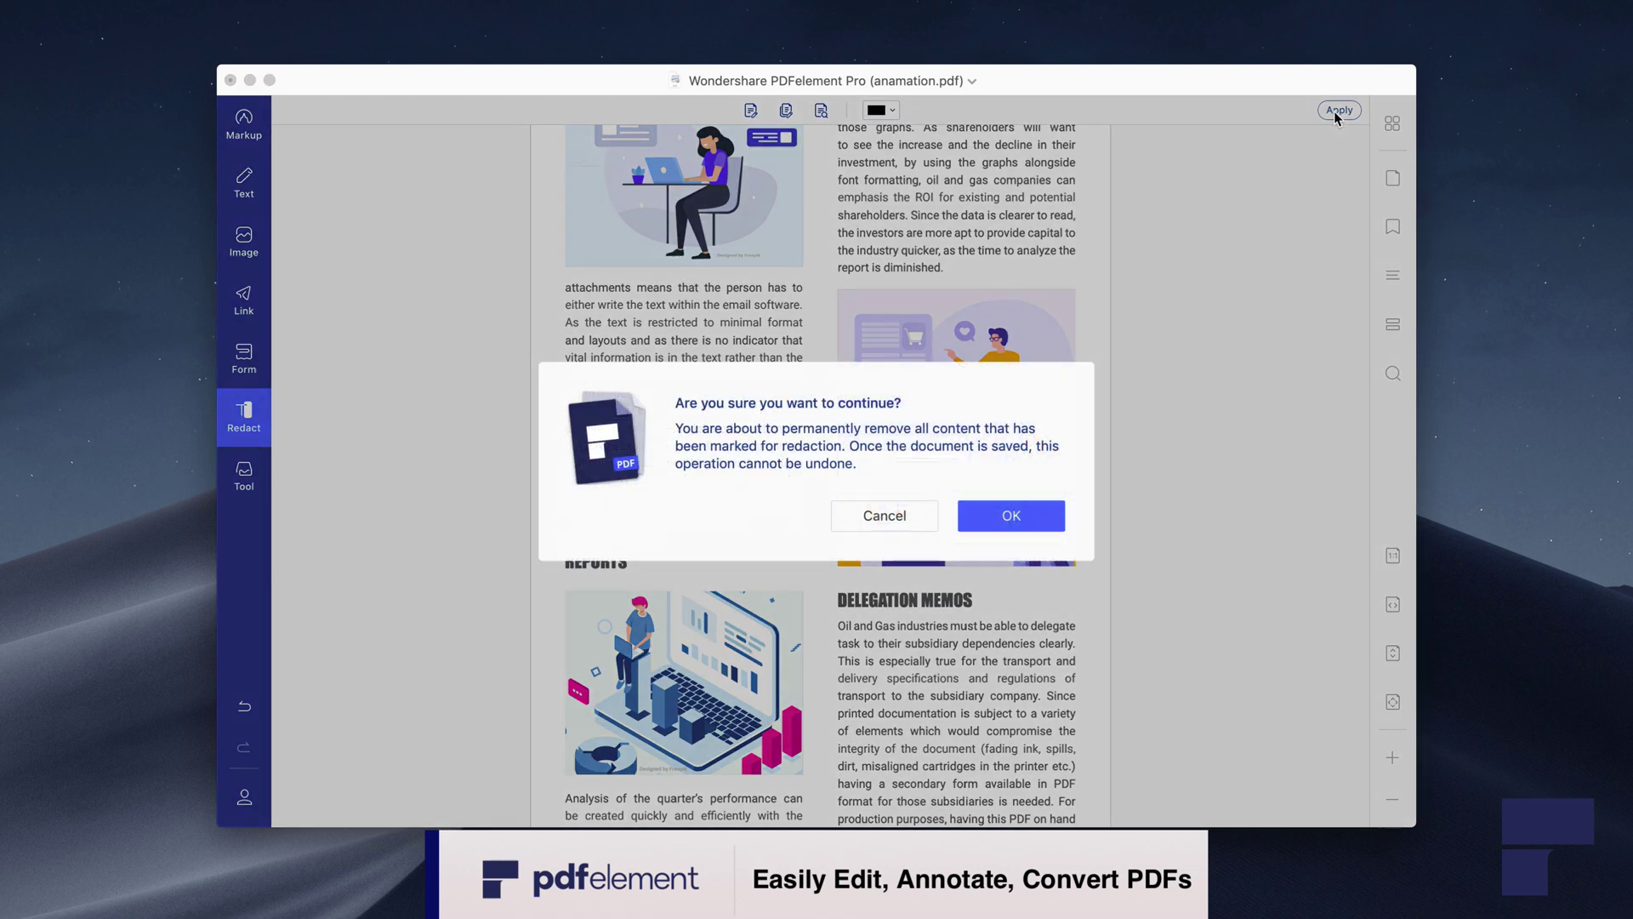
click(1003, 516)
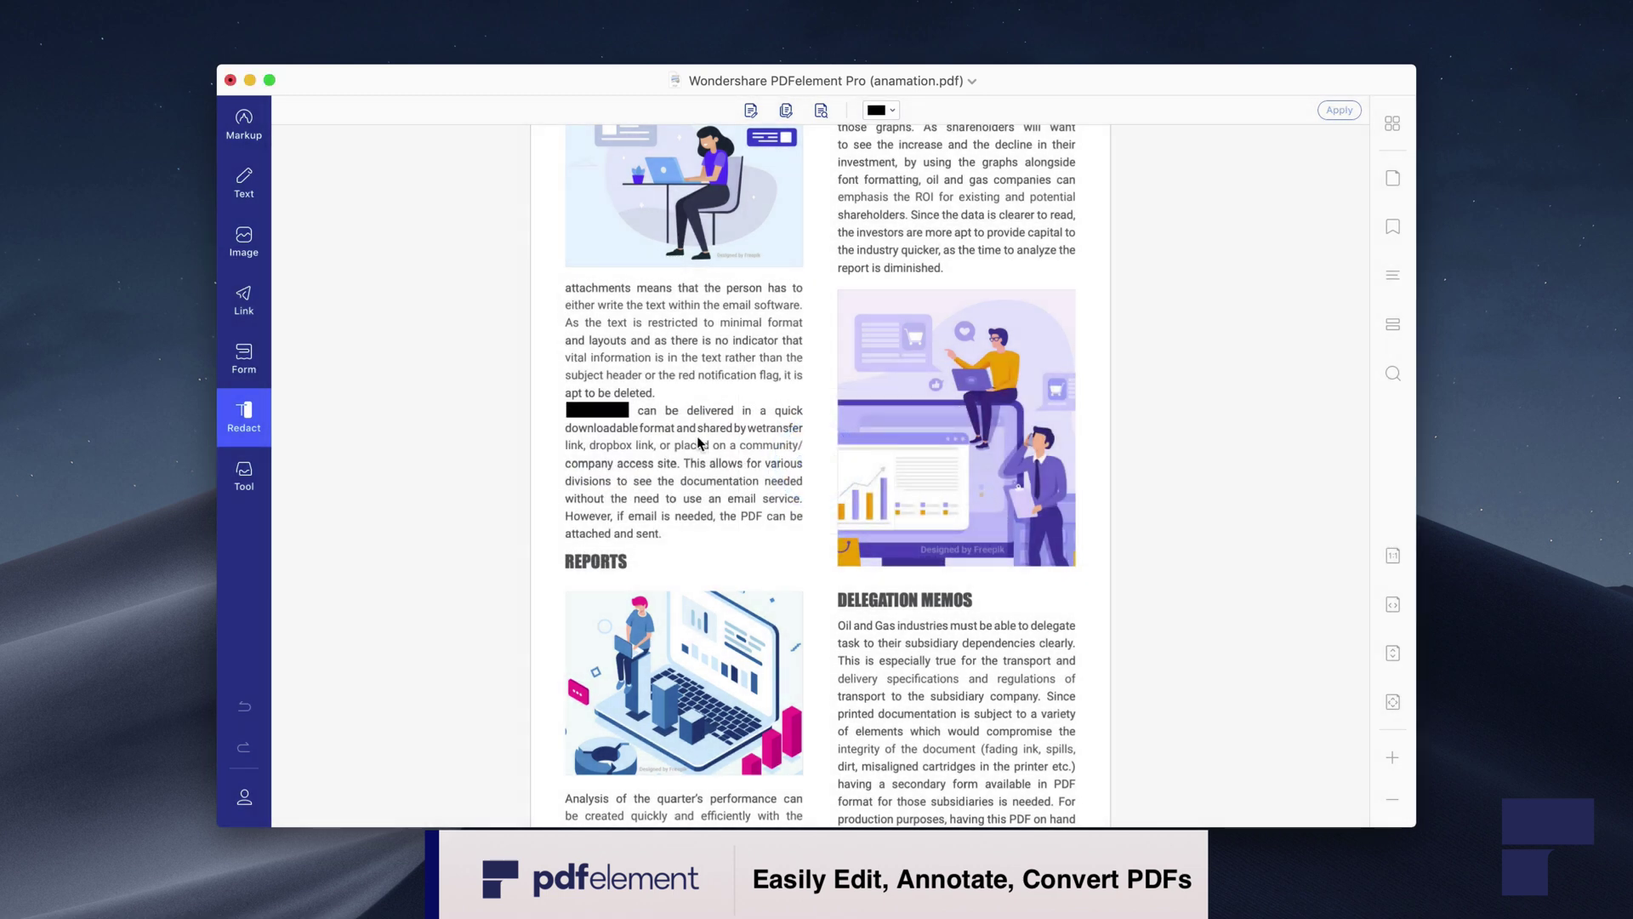
Highlight the word COA in yellow in the Certification Forms paragraph.
click(231, 478)
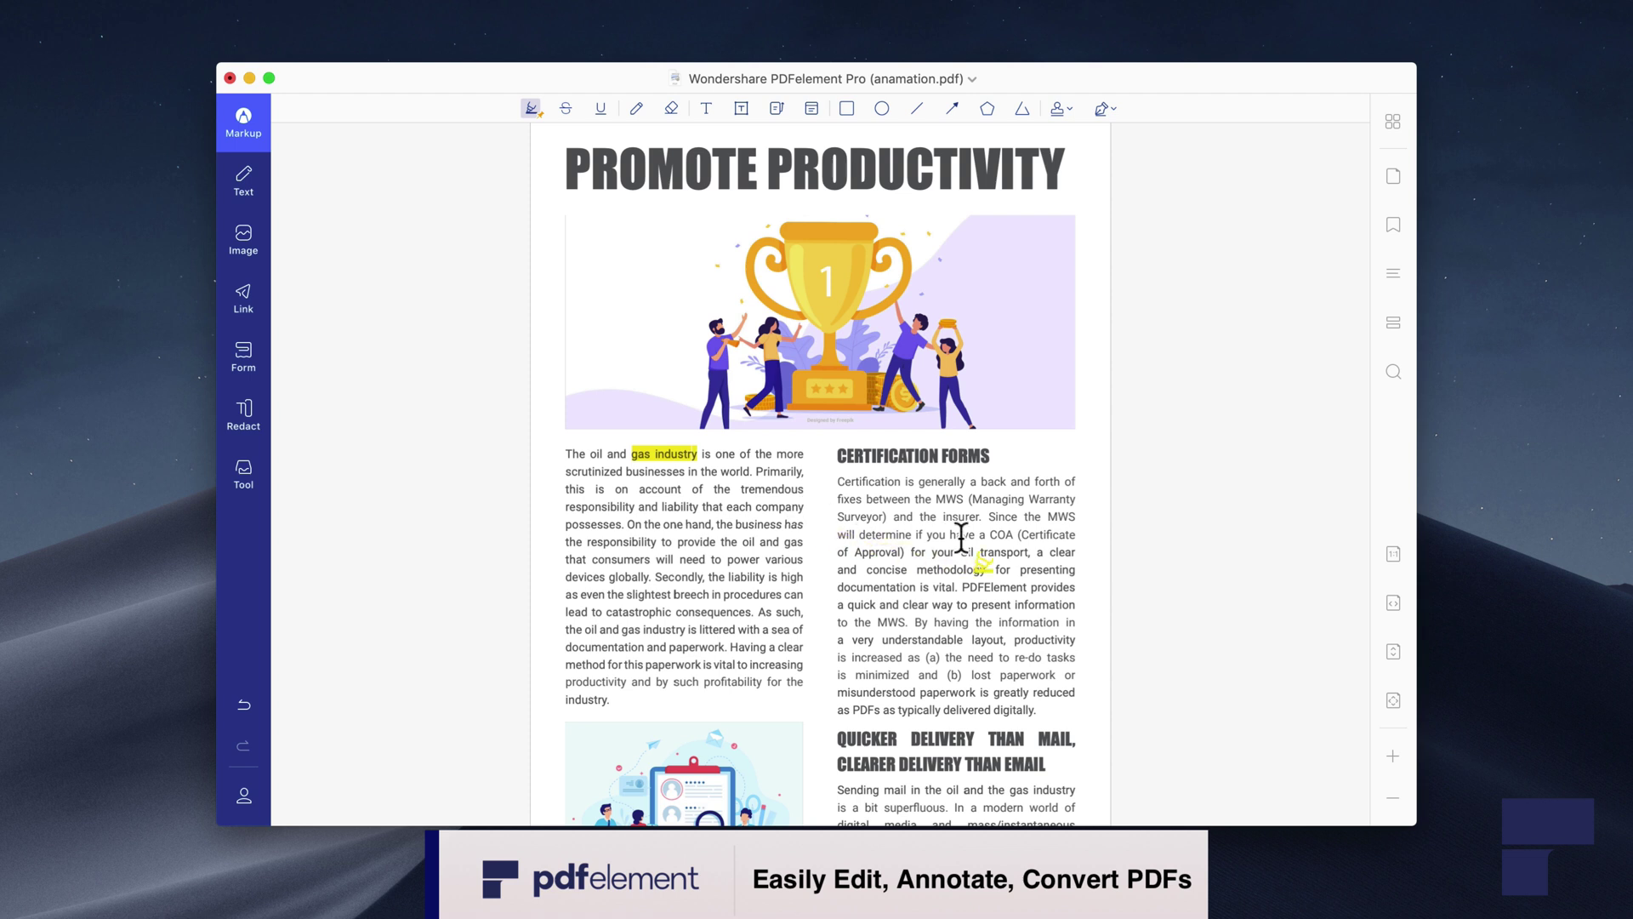
drag(990, 536, 1075, 517)
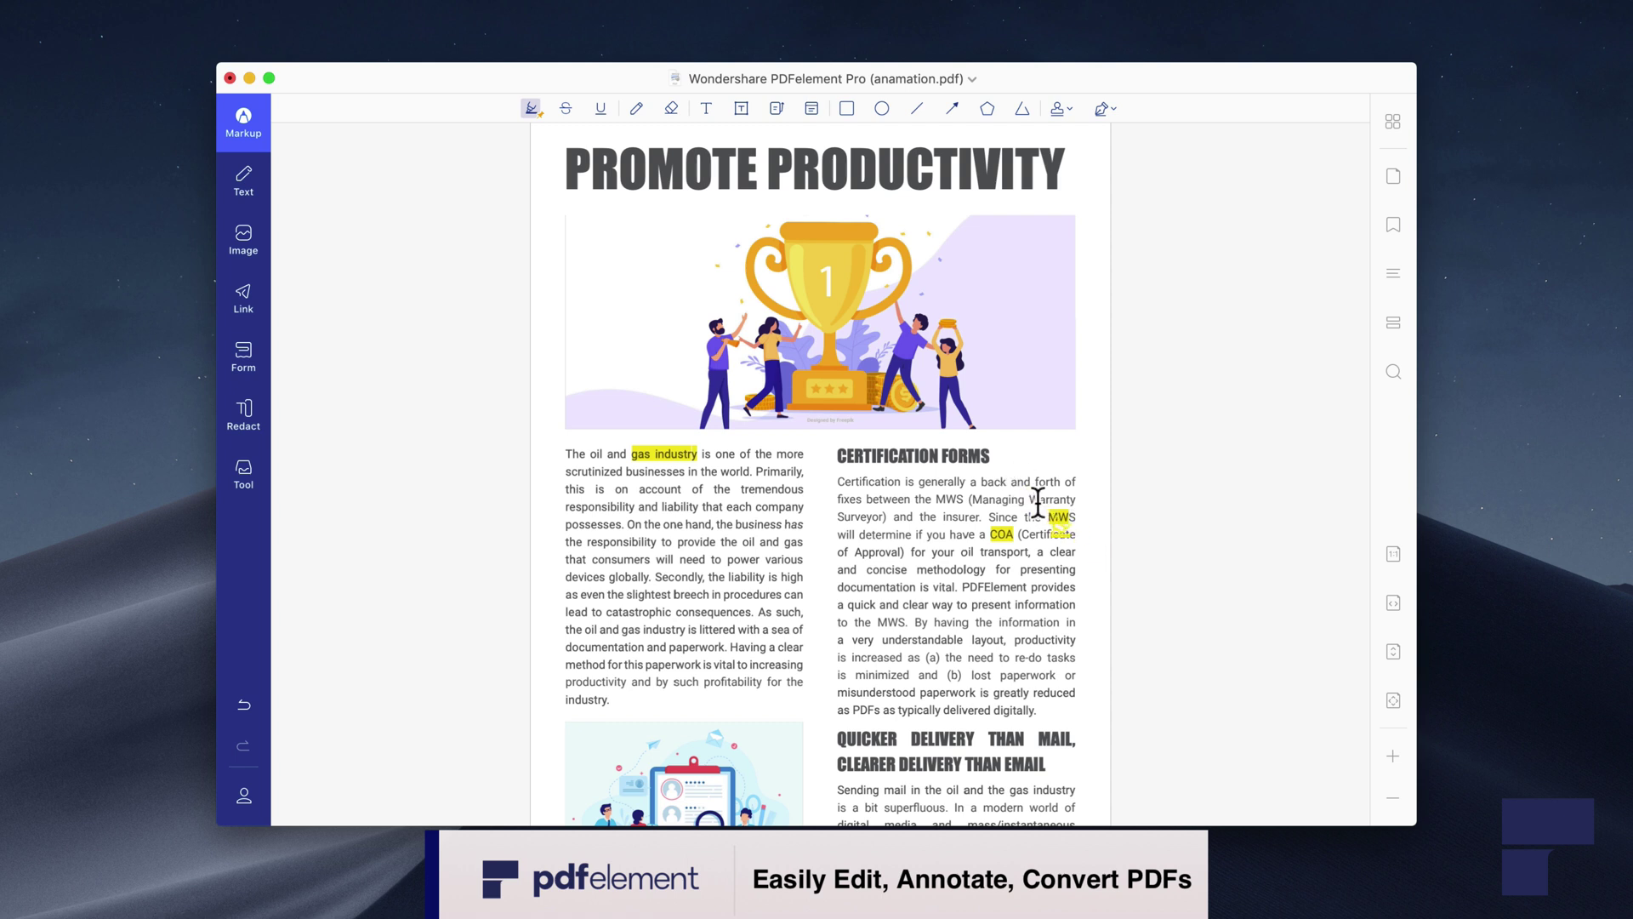
Strike through '(Managing Warranty Surveyor)' and draw a pencil mark left of the trophy image.
click(566, 108)
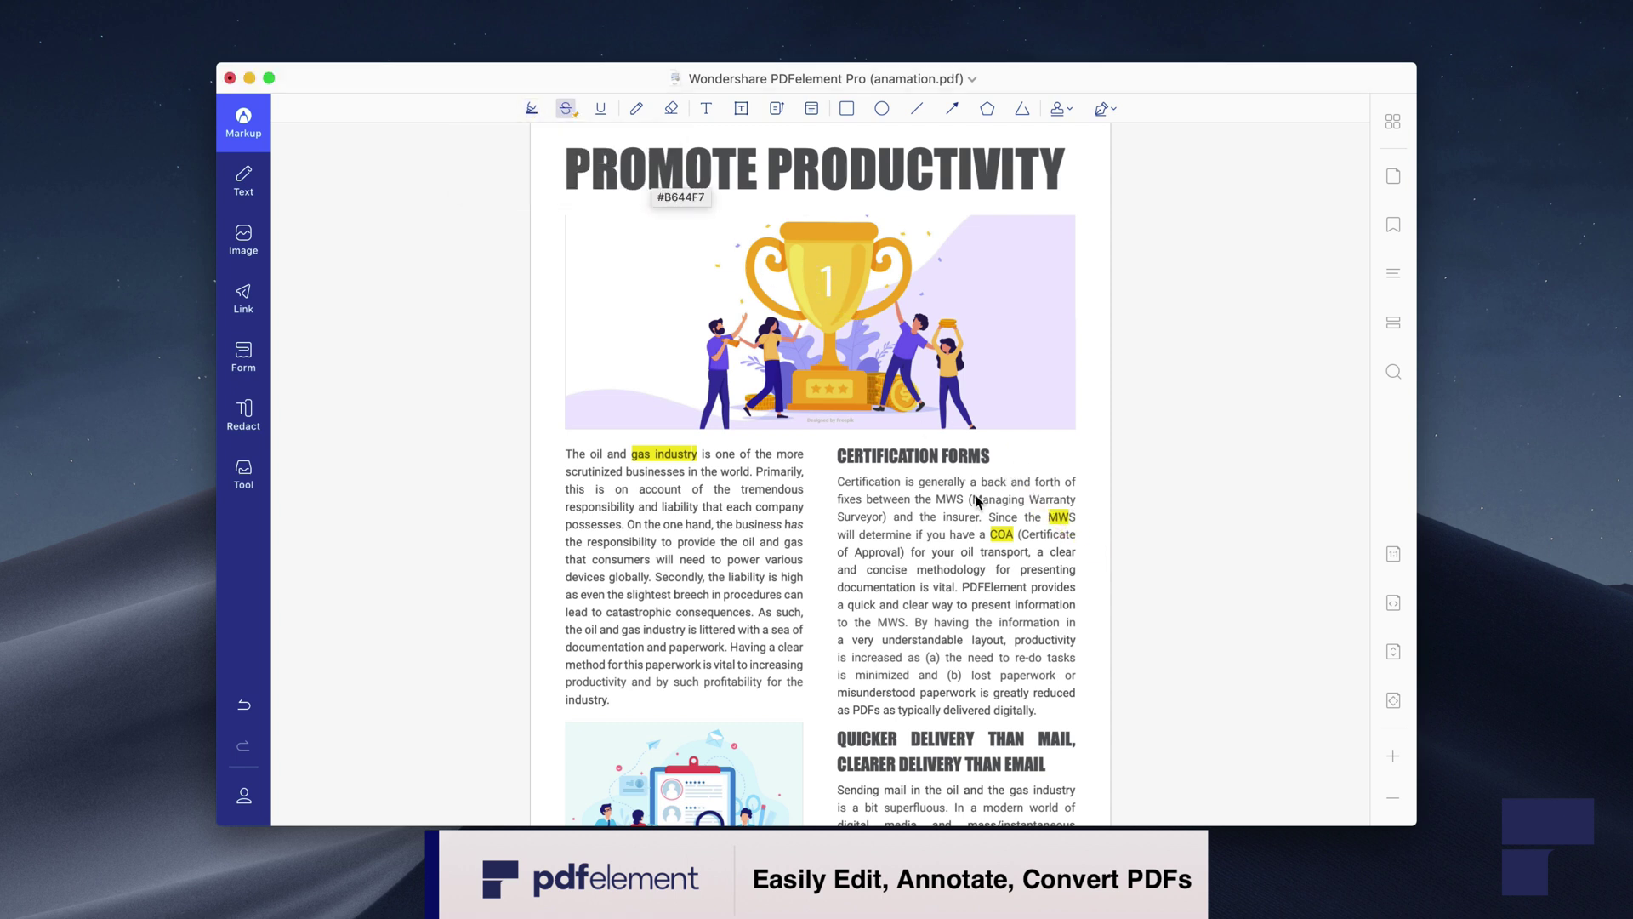
drag(971, 499, 890, 519)
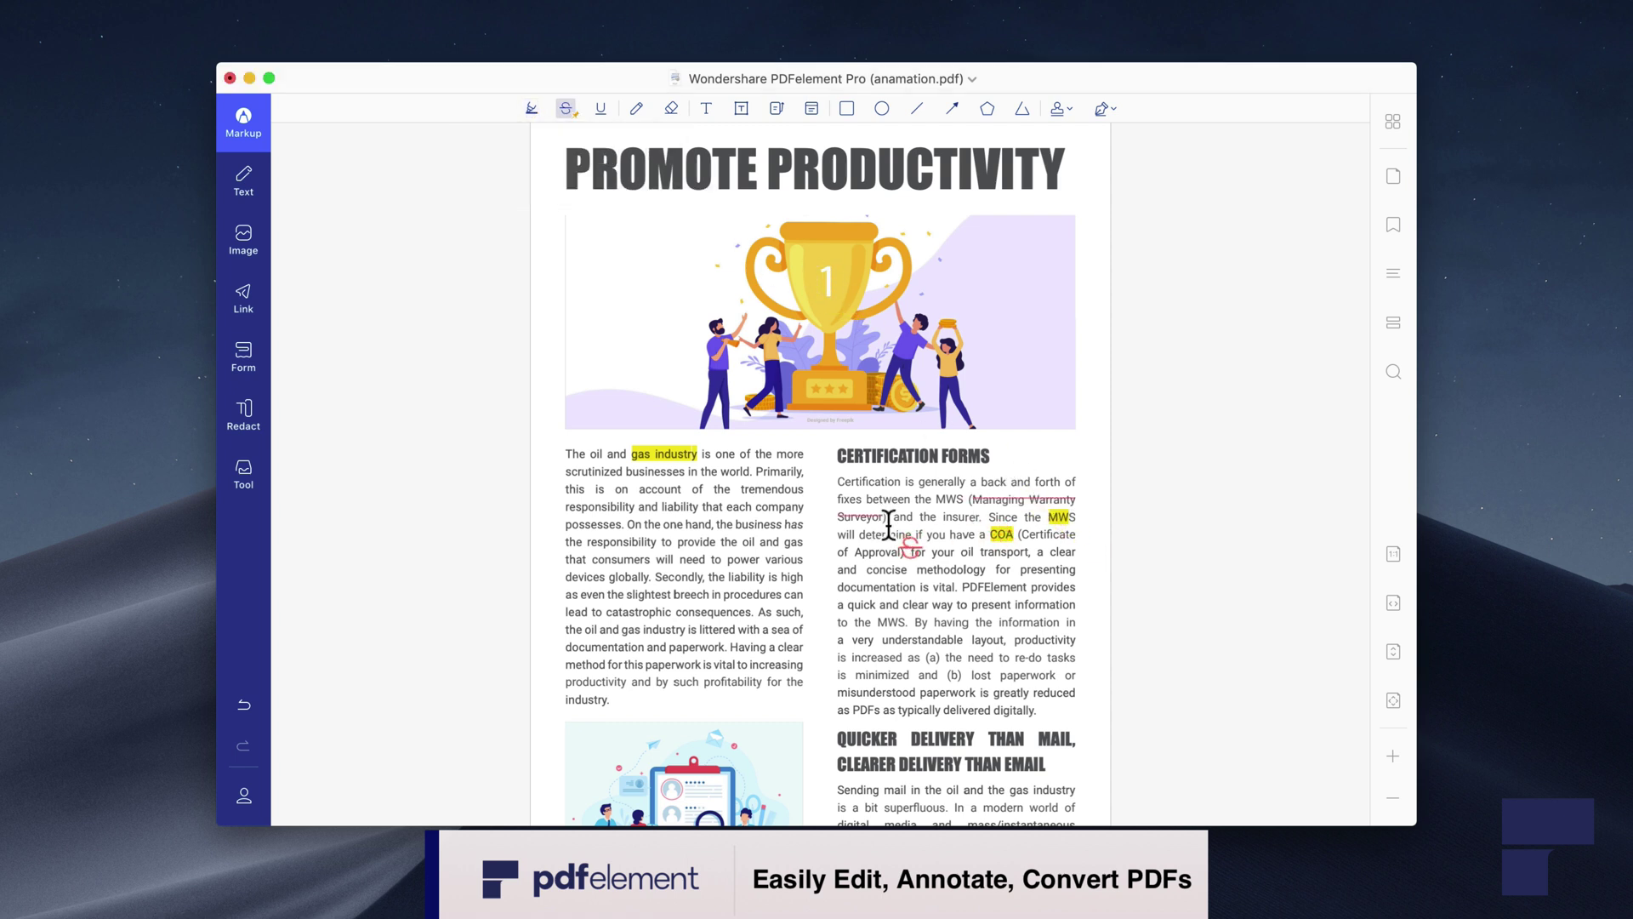
click(636, 111)
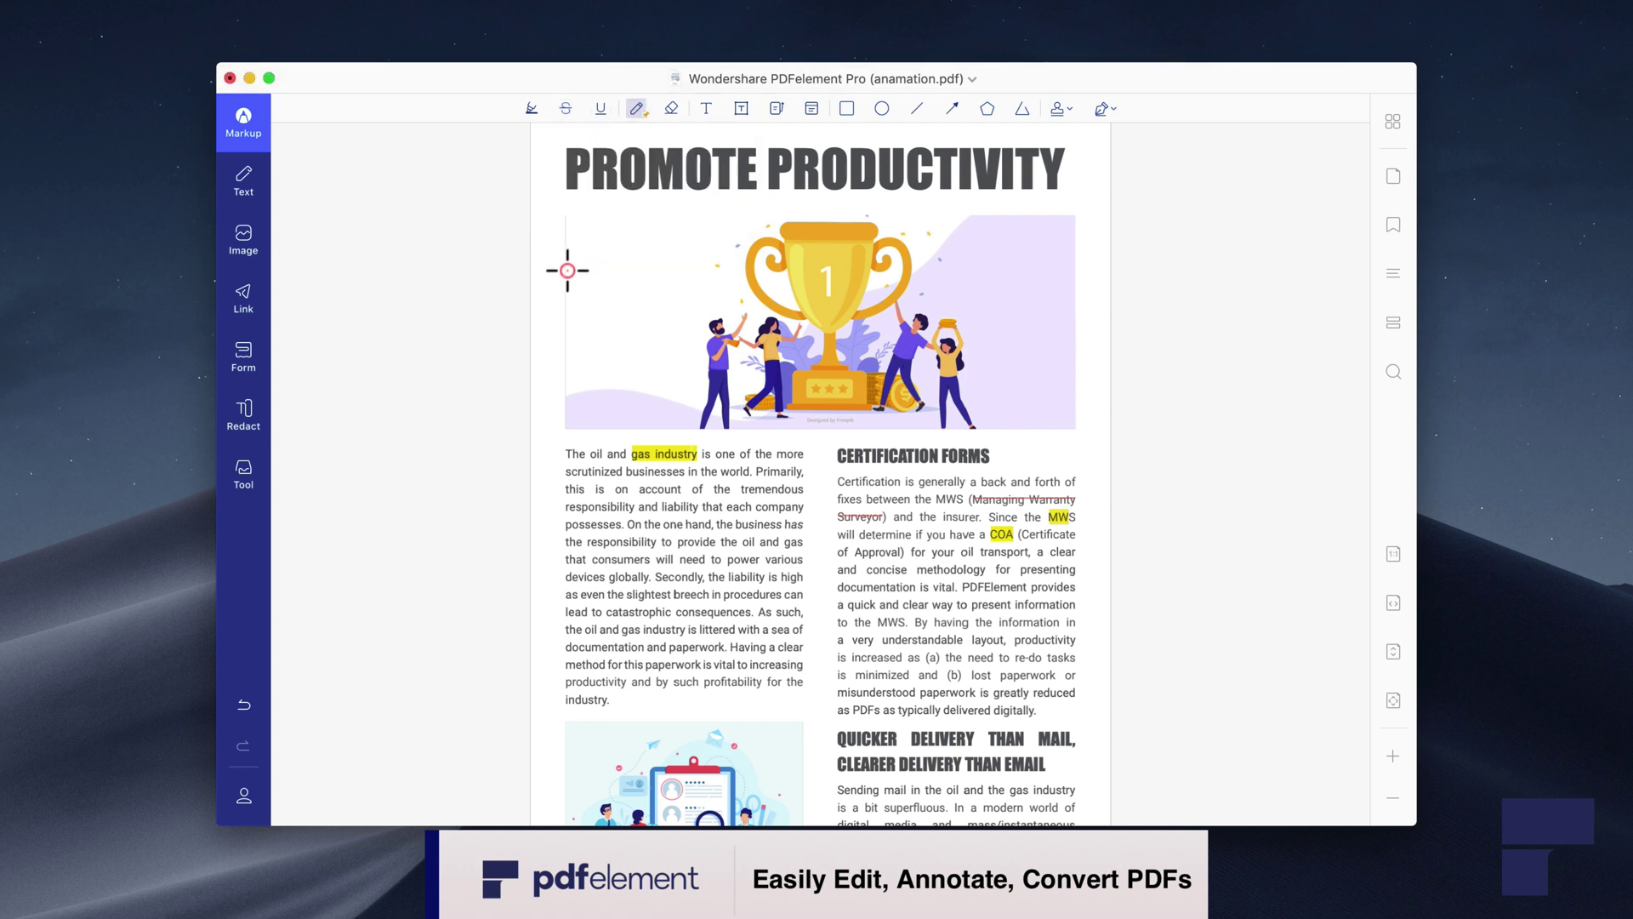
mouse_move(544, 279)
mouse_down()
mouse_move(553, 292)
mouse_move(565, 269)
mouse_up()
Switch to sticky notes and show the list of all annotations.
click(811, 109)
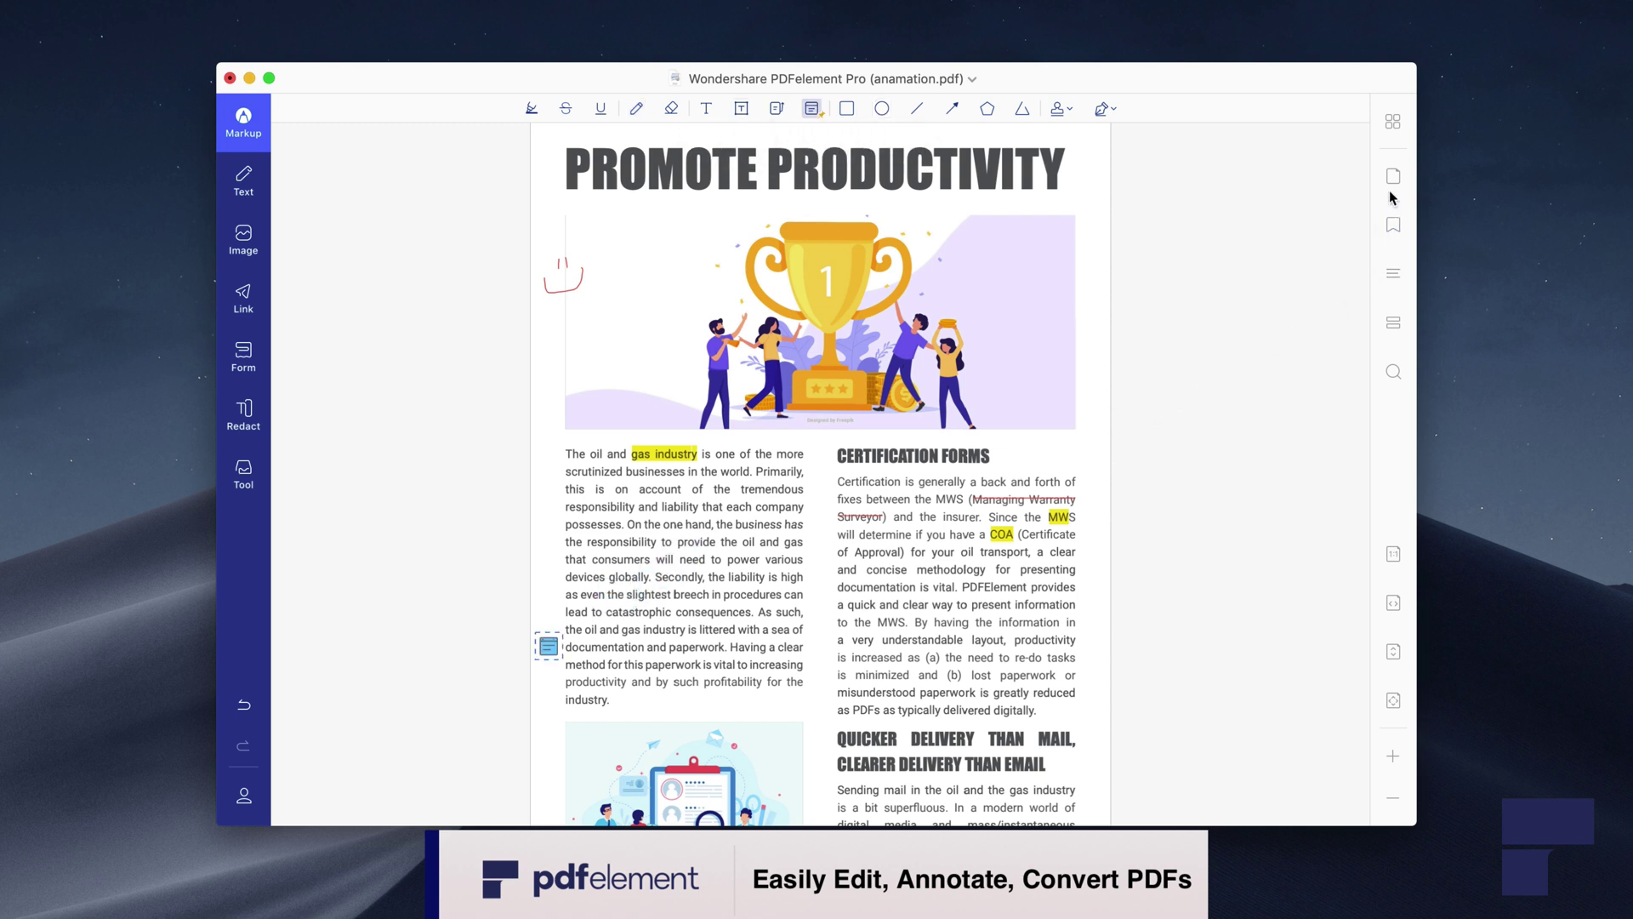
click(1394, 274)
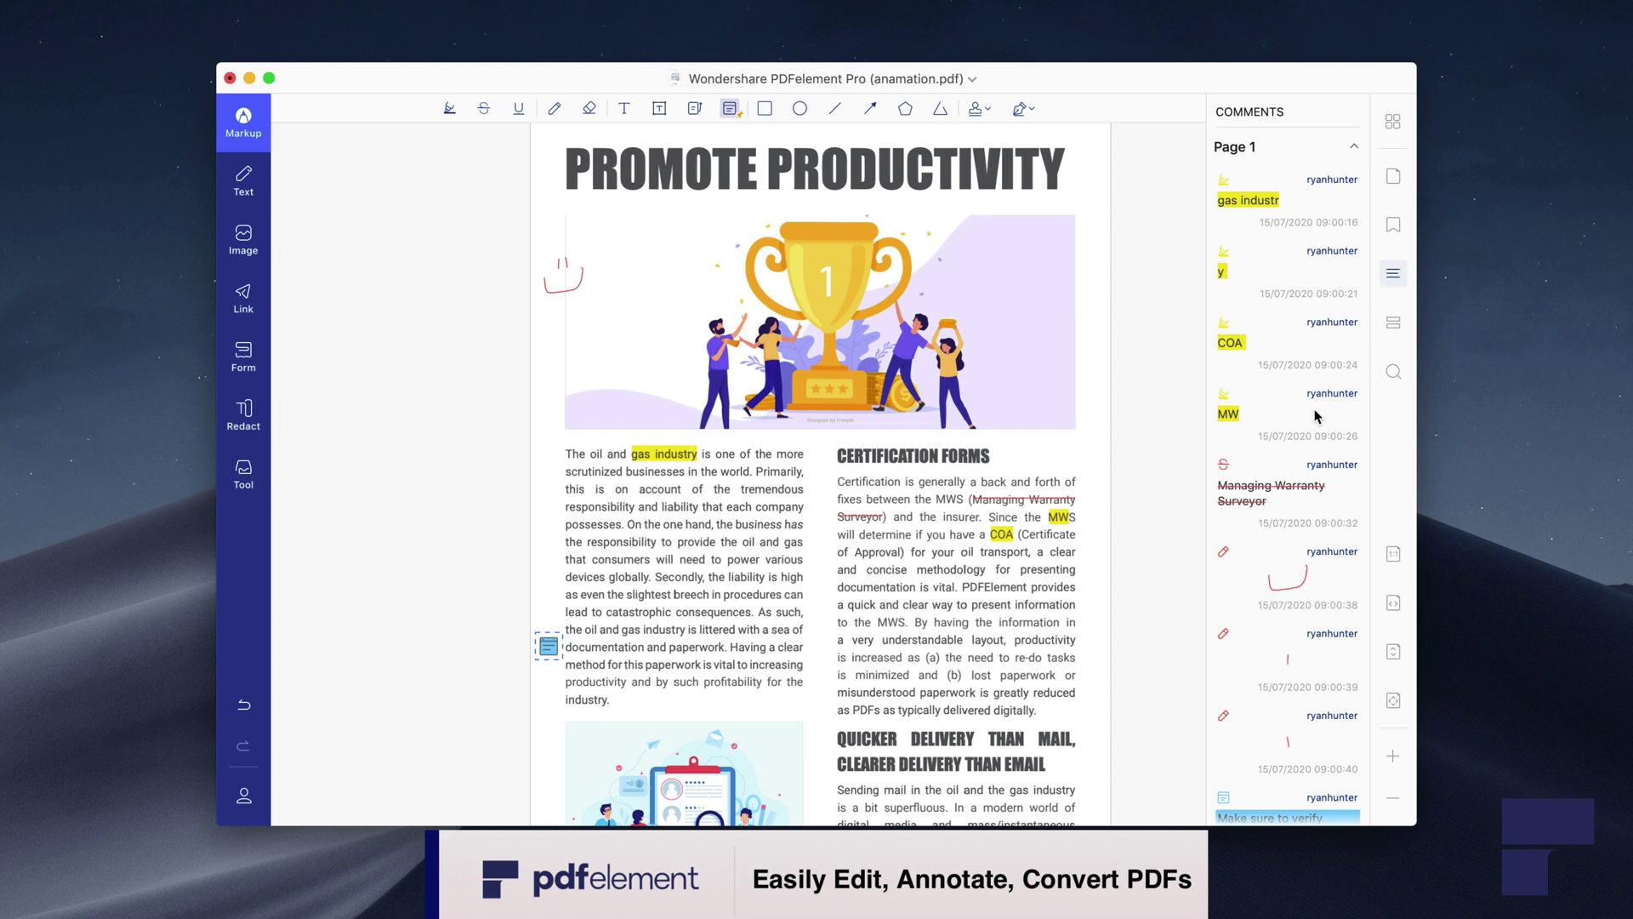
scroll(1316, 415, down, 2)
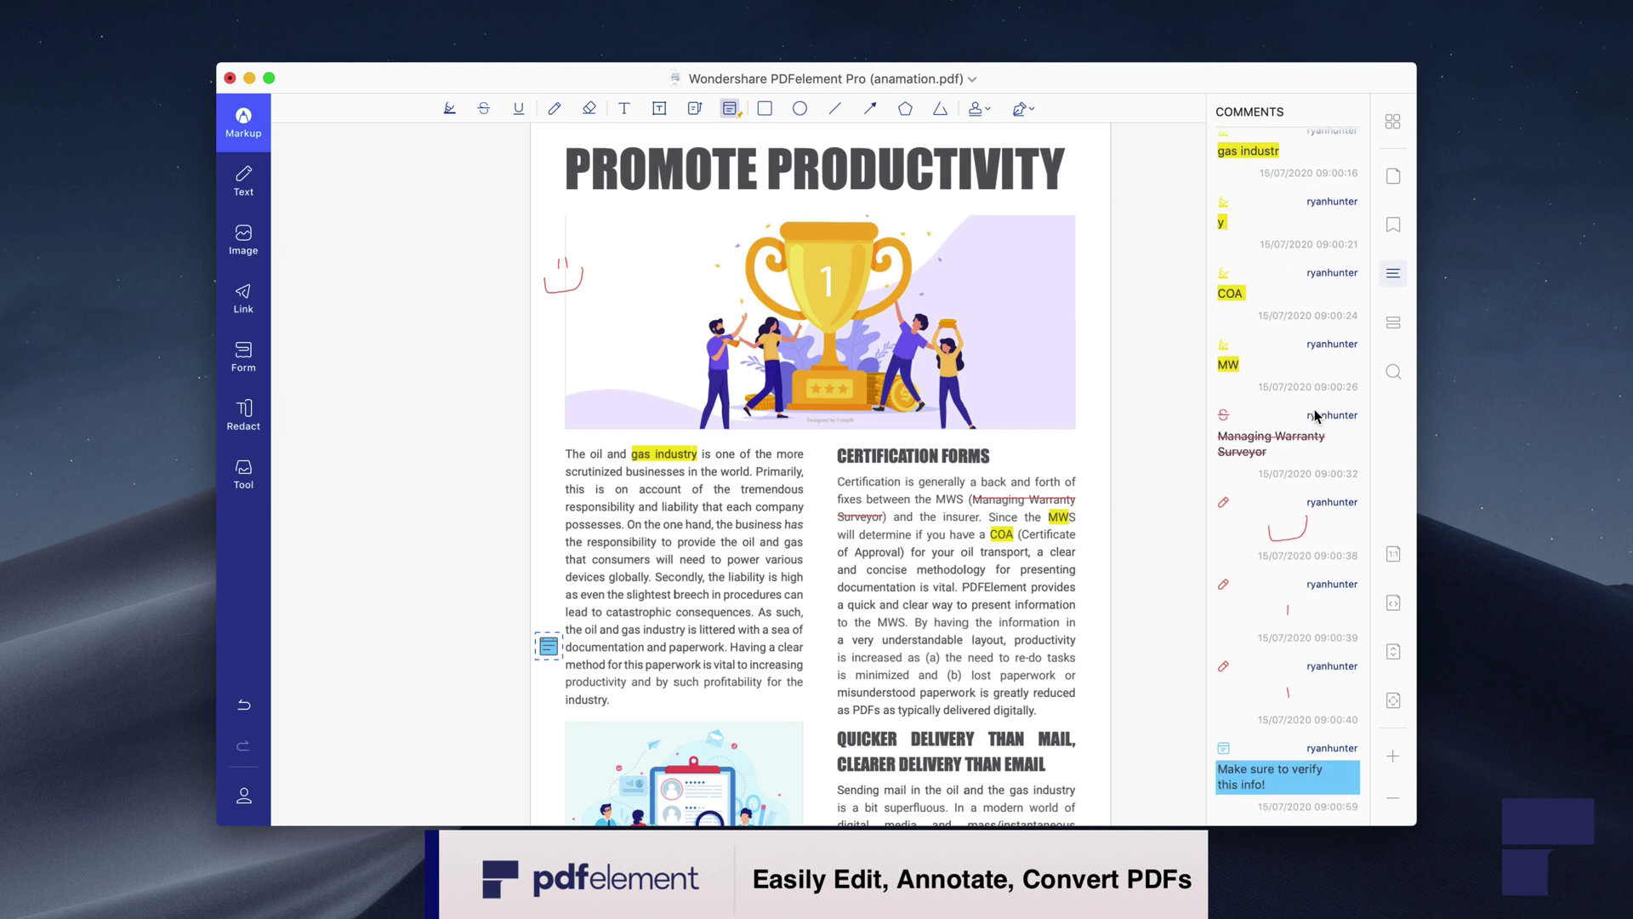